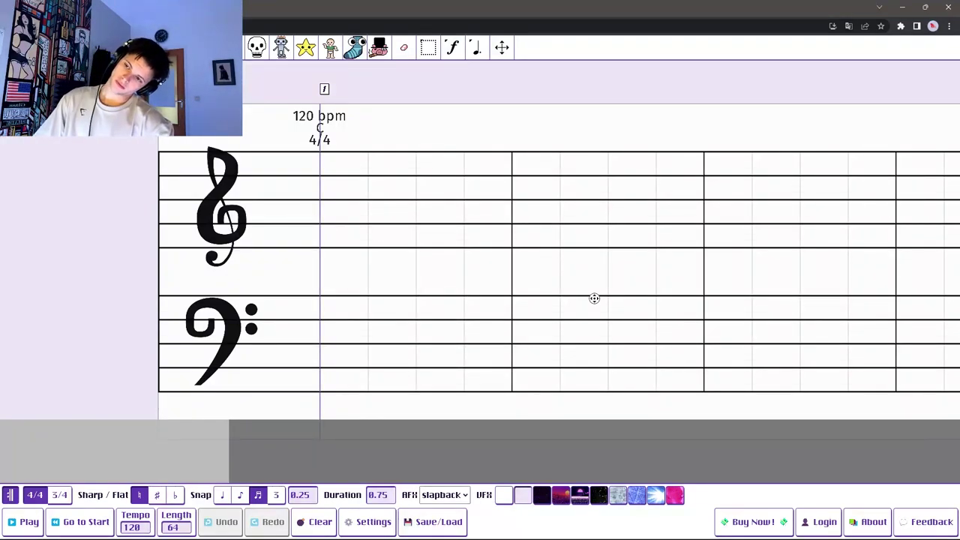
Change the Tempo field to 174 bpm and make new notes last duration 8
{"action": "double_click", "coordinate": [132, 527]}
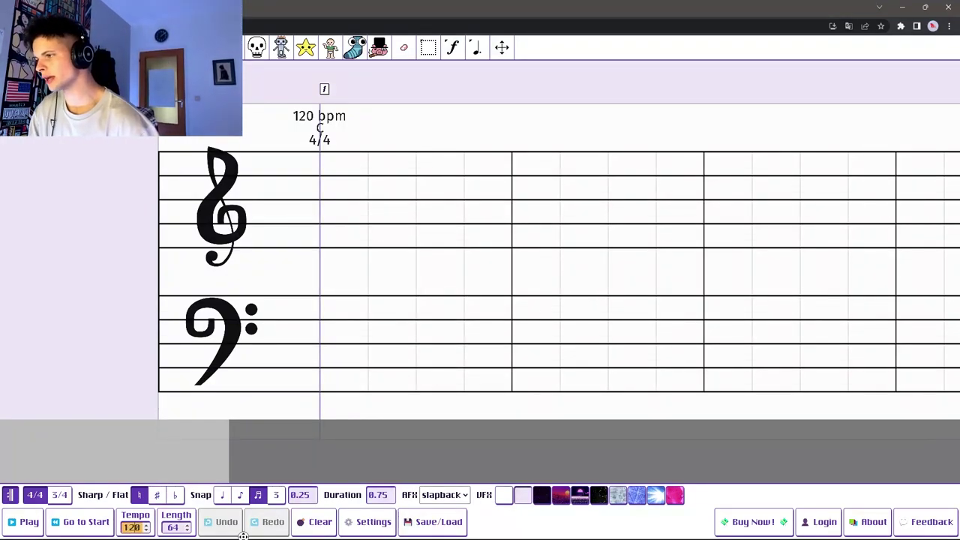
{"action": "type", "text": "1"}
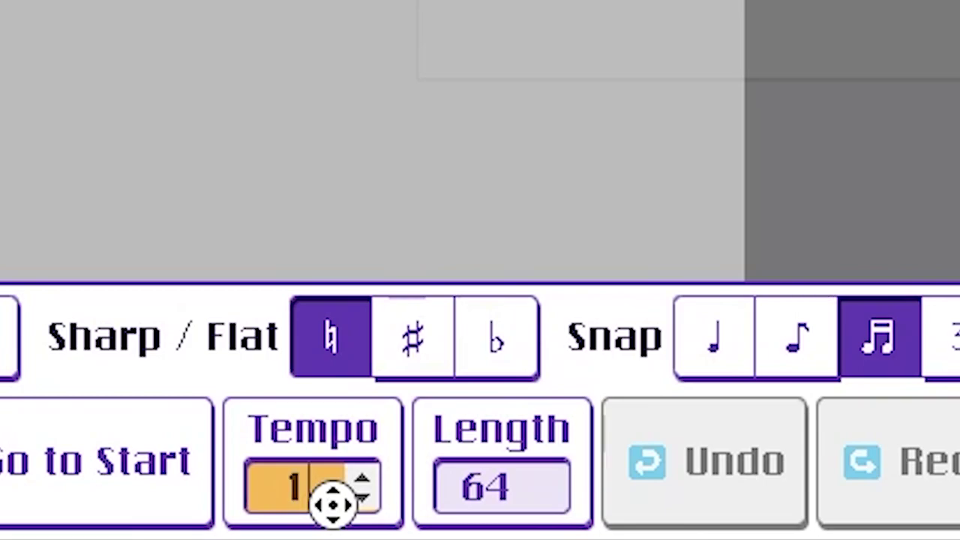
{"action": "type", "text": "74"}
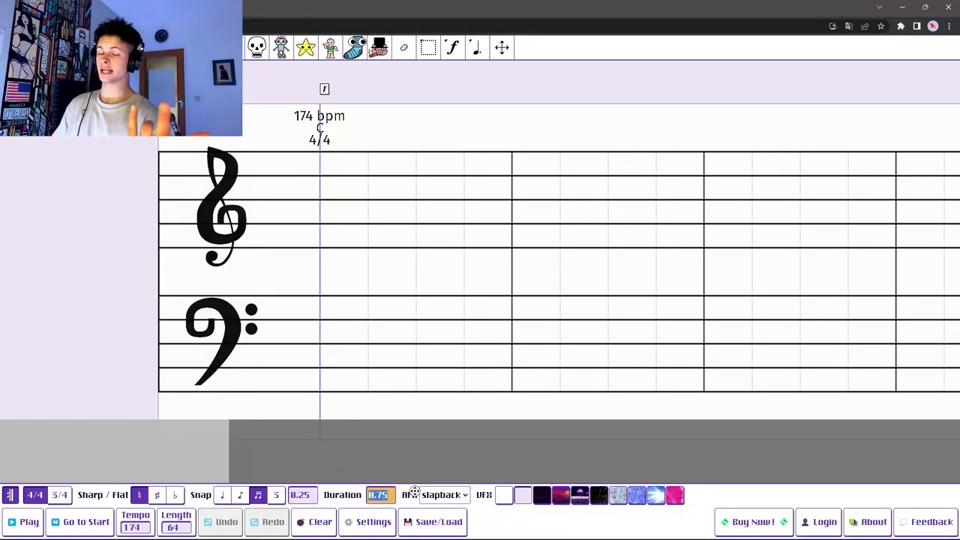
{"action": "type", "text": "8"}
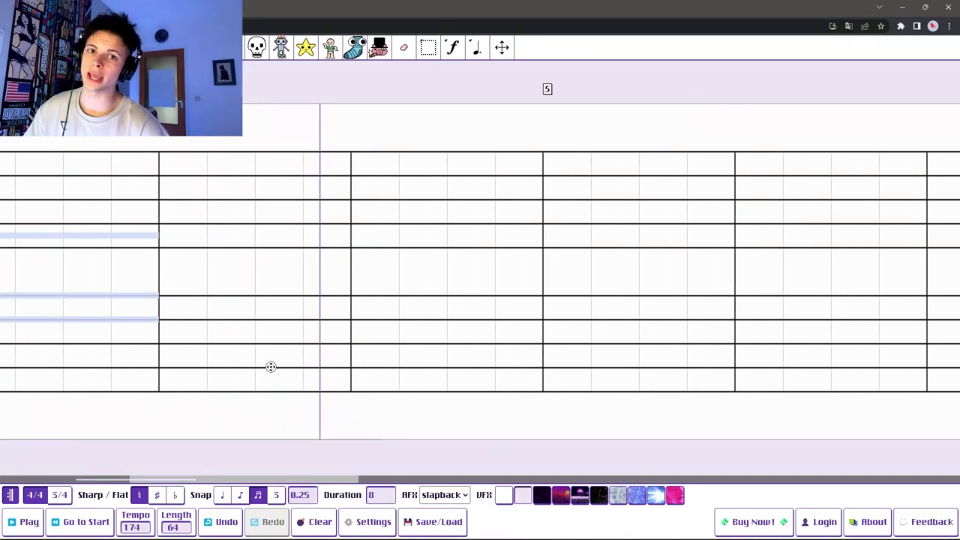
Stack alien notes into a five-note sustained chord on the first beat
{"action": "key", "text": "space"}
{"action": "key", "text": "space"}
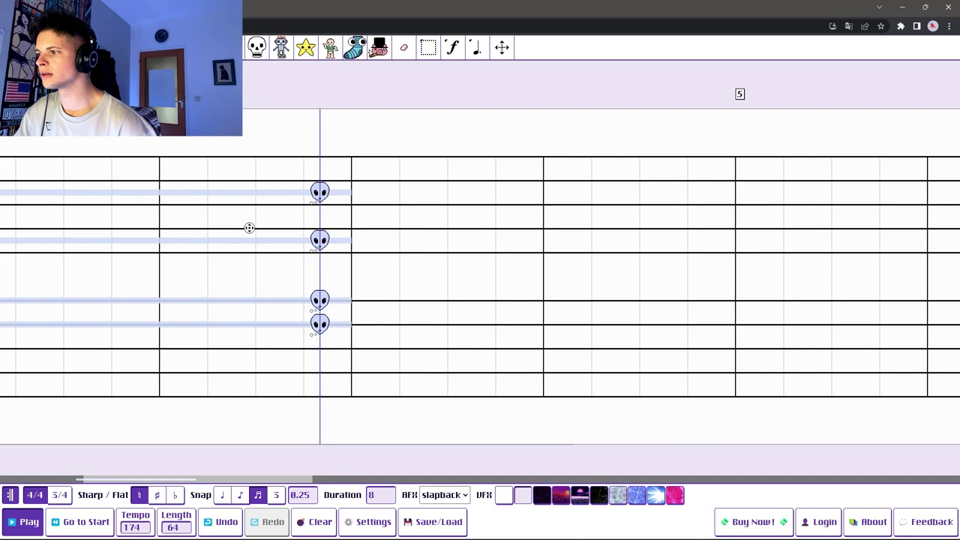
{"action": "key", "text": "space"}
{"action": "left_click", "coordinate": [320, 362]}
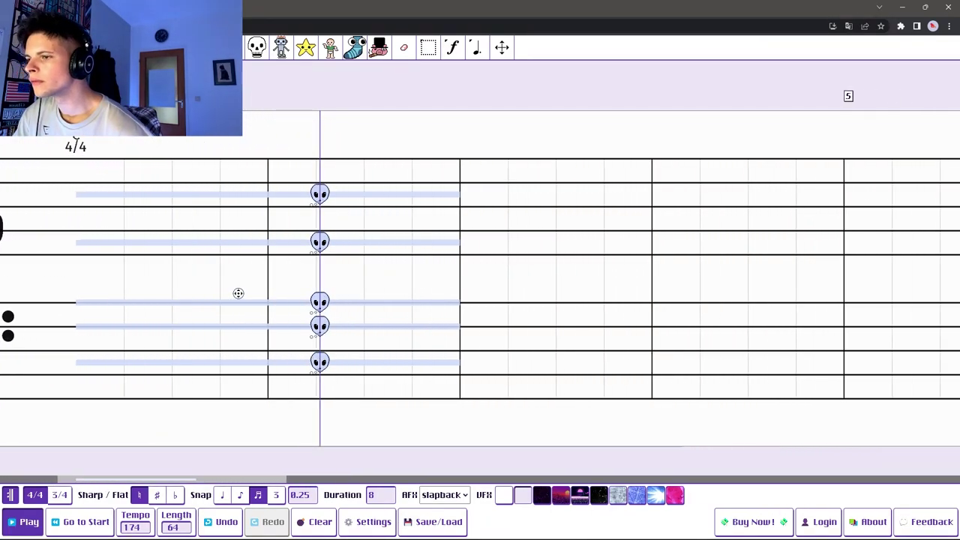
{"action": "key", "text": "space"}
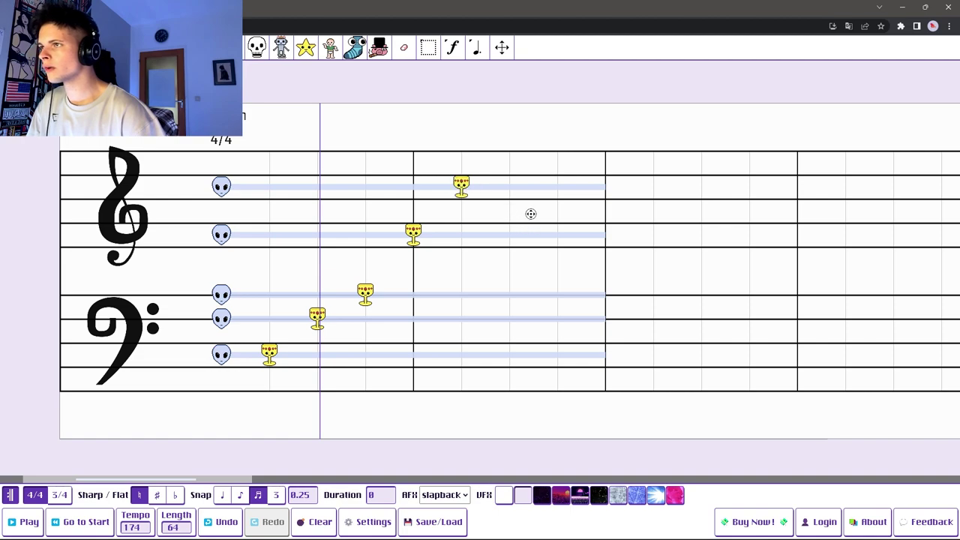
Play the chord and chime melody, then lower the synth channel volume to 0.41
{"action": "key", "text": "space"}
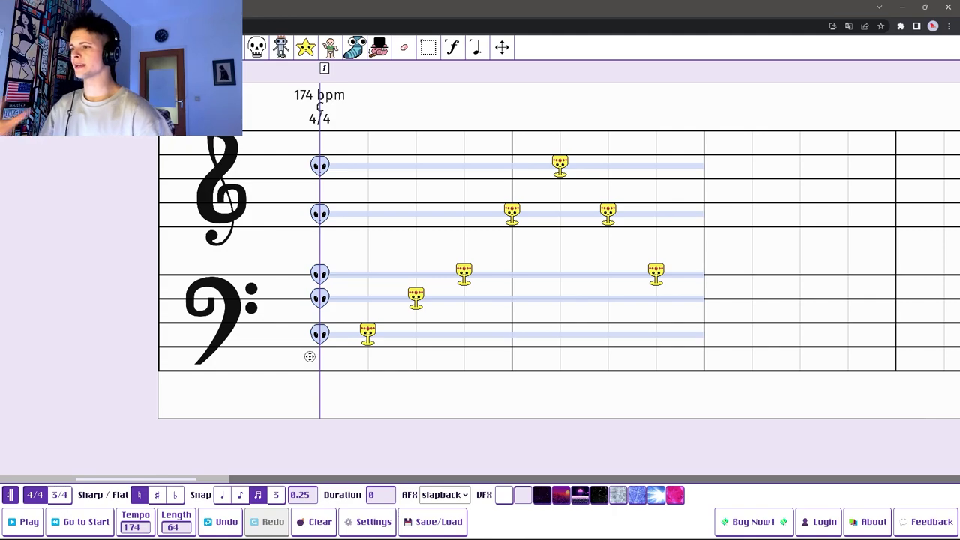
{"action": "left_click", "coordinate": [367, 521]}
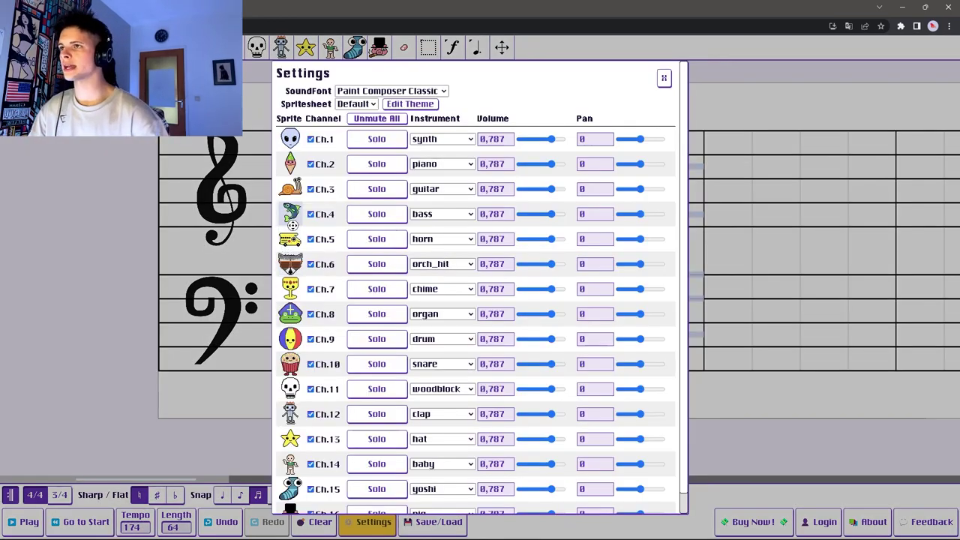
{"action": "left_click_drag", "start_coordinate": [551, 139], "coordinate": [548, 139]}
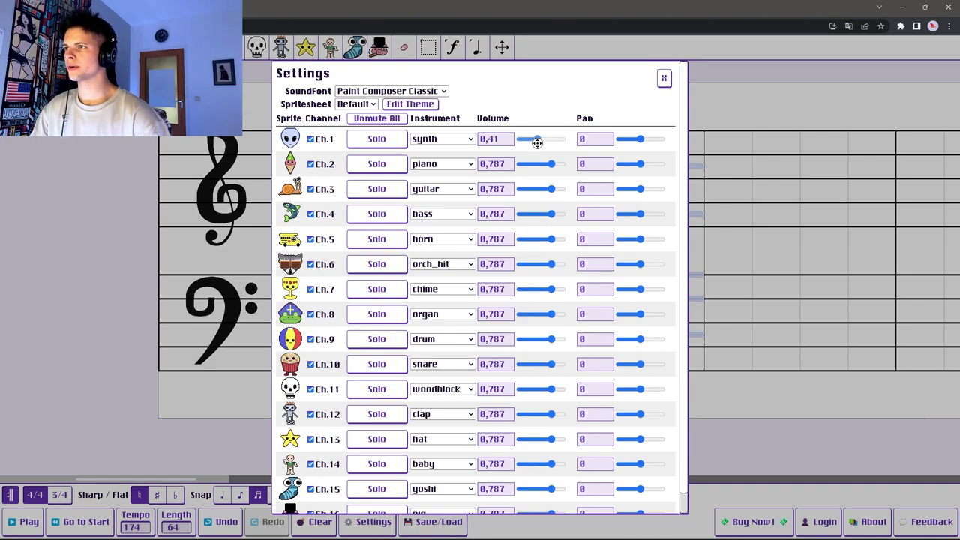
Add another chime note to the melody and replay it with the quieter synth mix
{"action": "left_click", "coordinate": [247, 166]}
{"action": "key", "text": "space"}
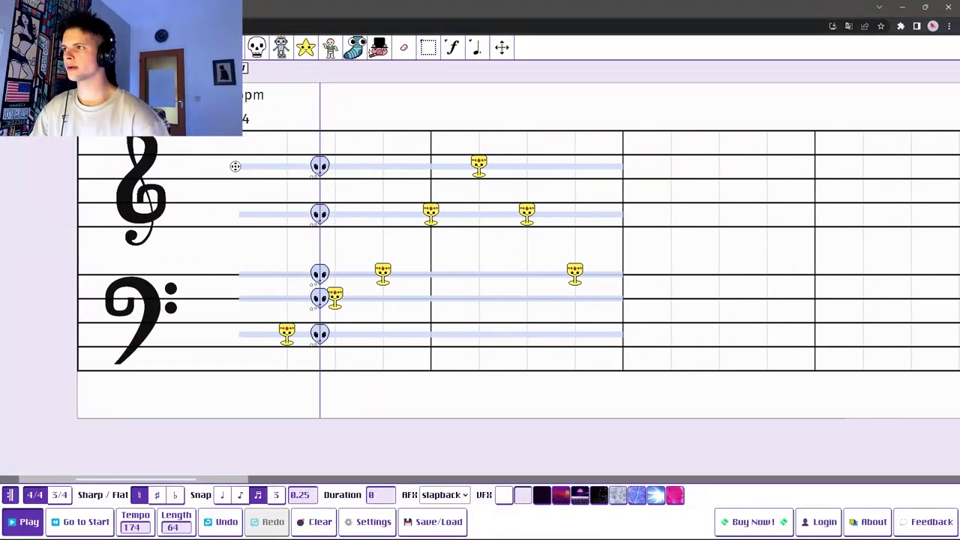
{"action": "key", "text": "space"}
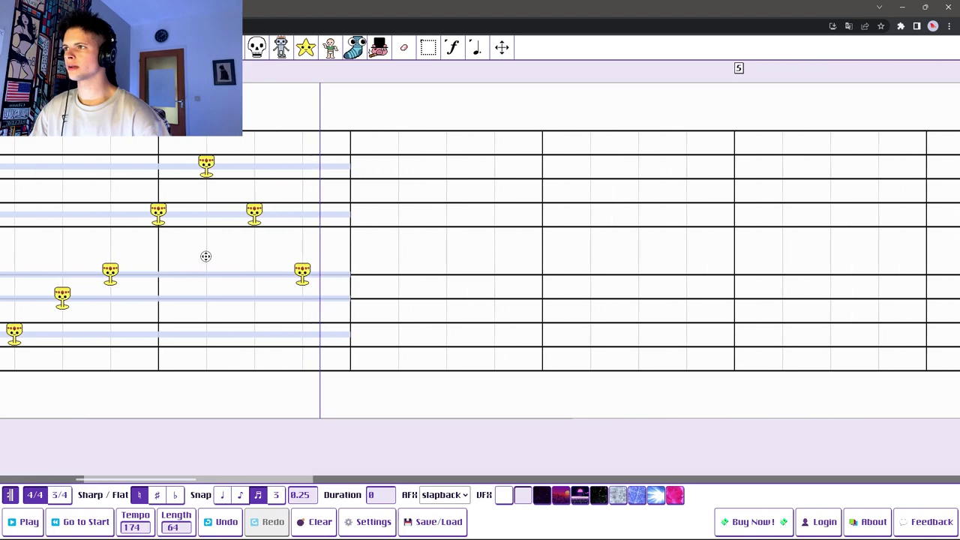
{"action": "left_click", "coordinate": [392, 279]}
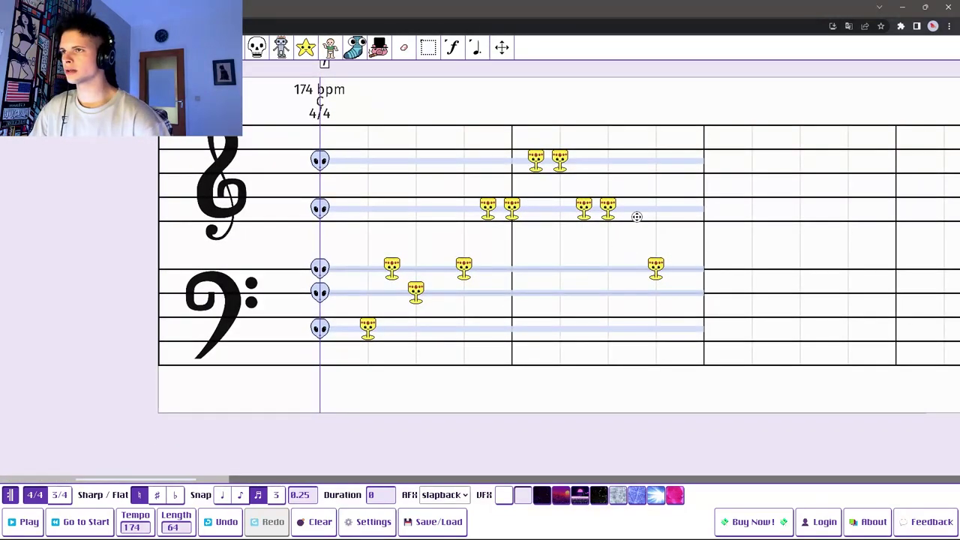
{"action": "key", "text": "space"}
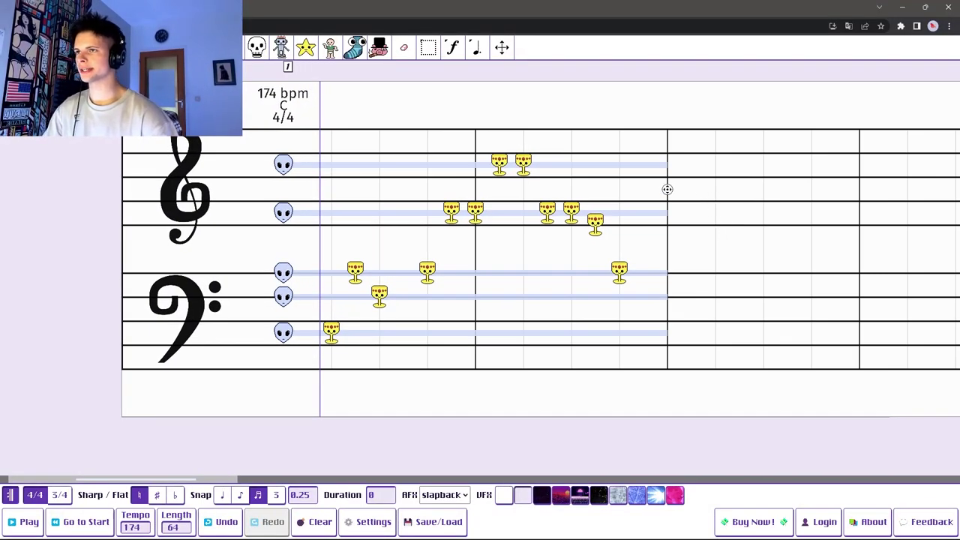
{"action": "key", "text": "space"}
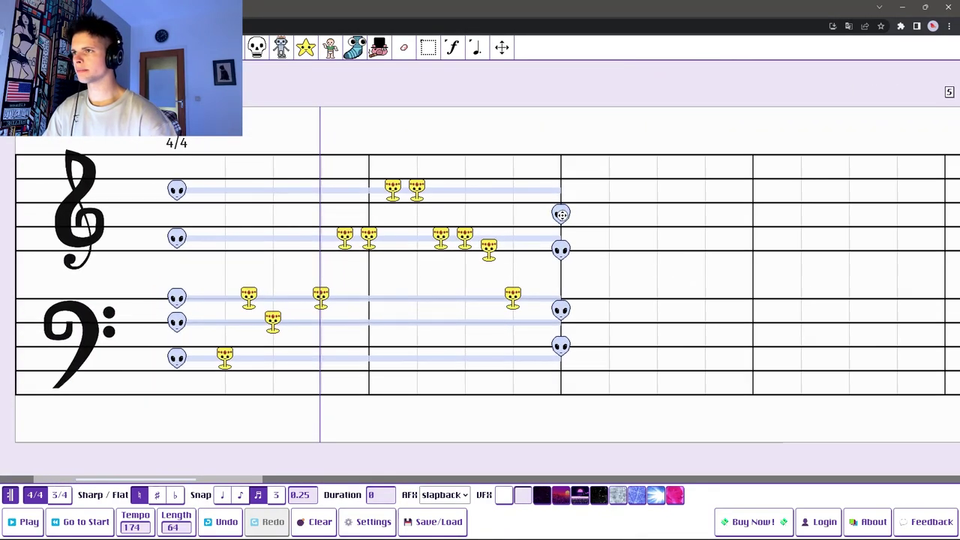
Finish the second alien chord, add a low chime note below the staff, and replay
{"action": "left_click", "coordinate": [561, 215]}
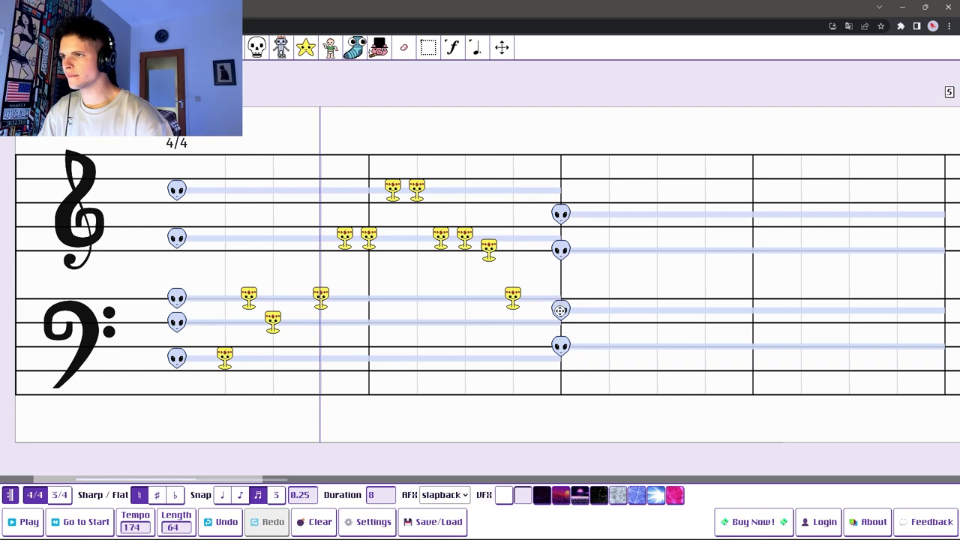
{"action": "key", "text": "space"}
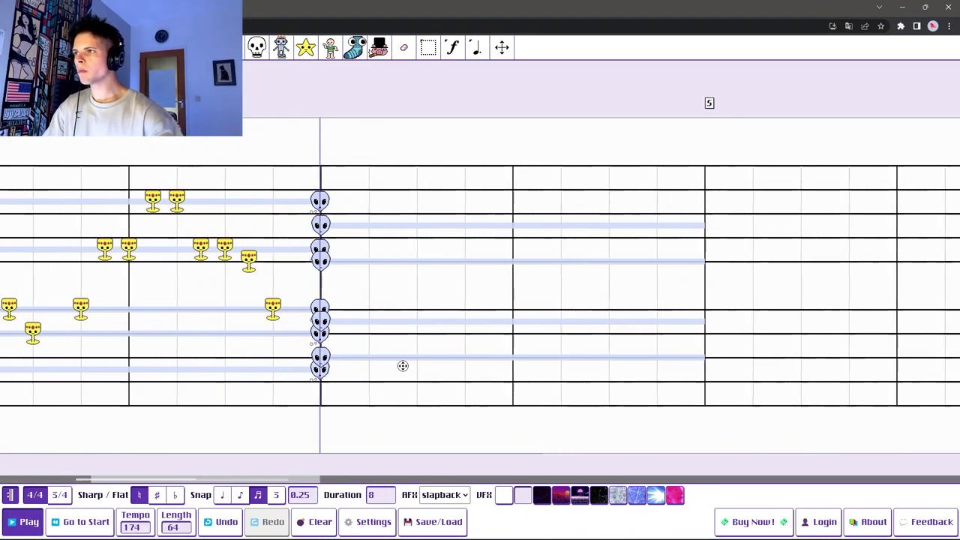
{"action": "key", "text": "space"}
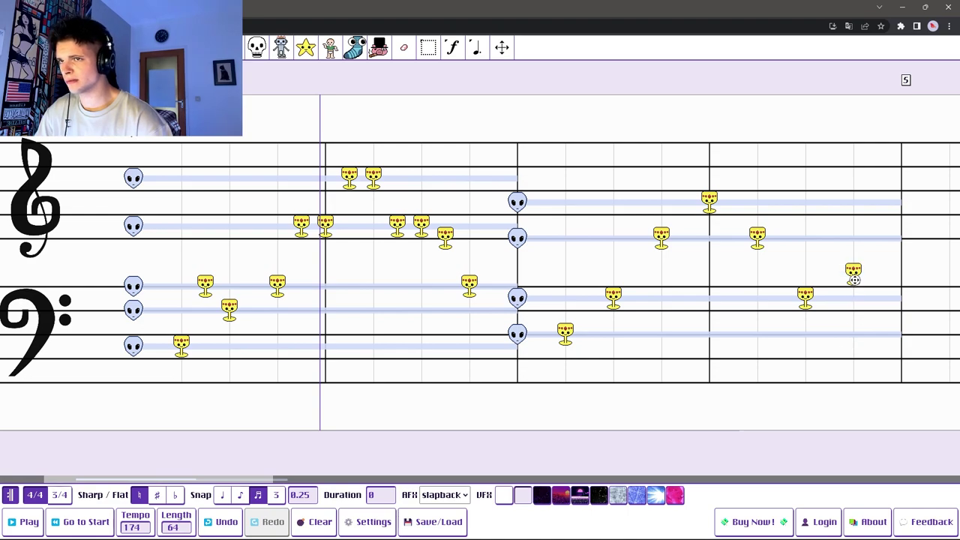
{"action": "key", "text": "space"}
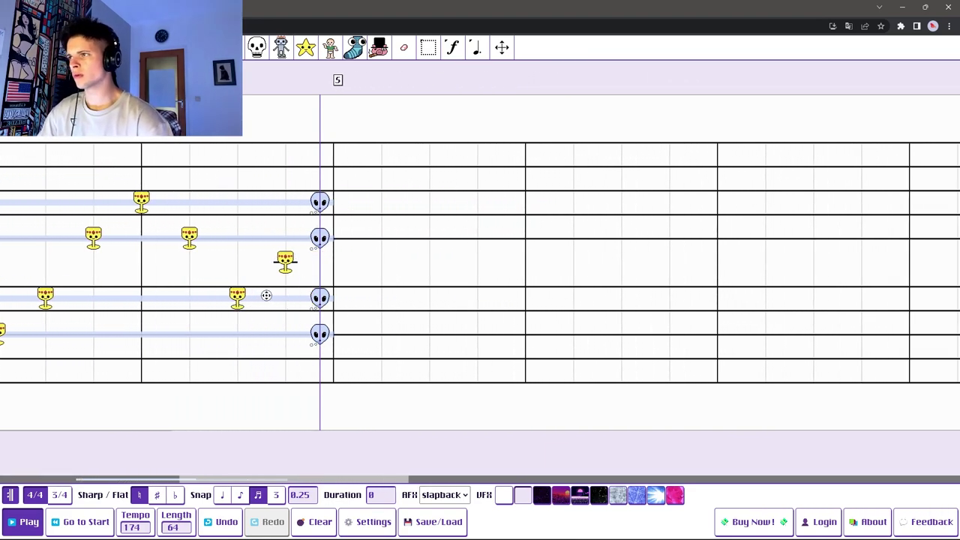
{"action": "key", "text": "space"}
{"action": "left_click", "coordinate": [466, 289]}
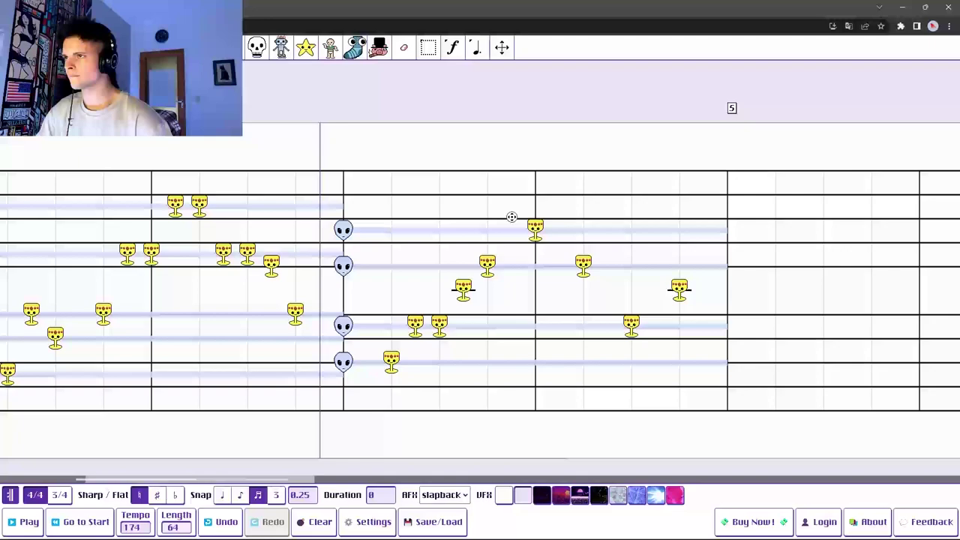
{"action": "key", "text": "space"}
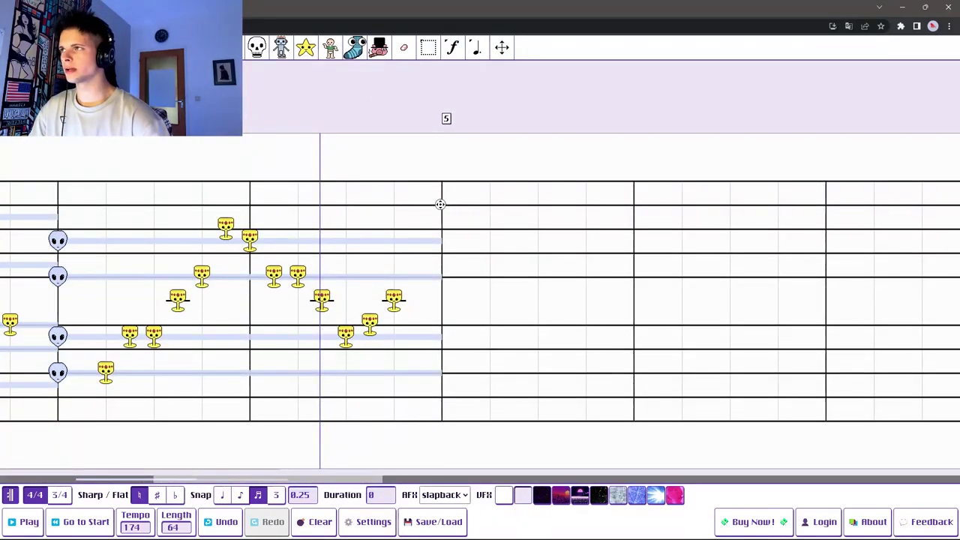
Place a third four-note alien chord, adjust note length, and add a chime note
{"action": "left_click", "coordinate": [441, 204]}
{"action": "left_click", "coordinate": [441, 252]}
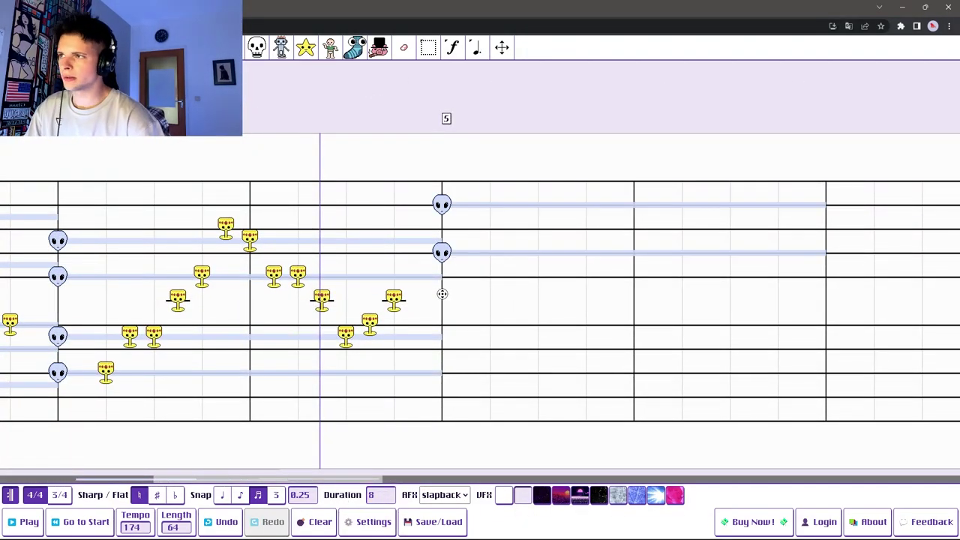
{"action": "left_click", "coordinate": [441, 351]}
{"action": "key", "text": "space"}
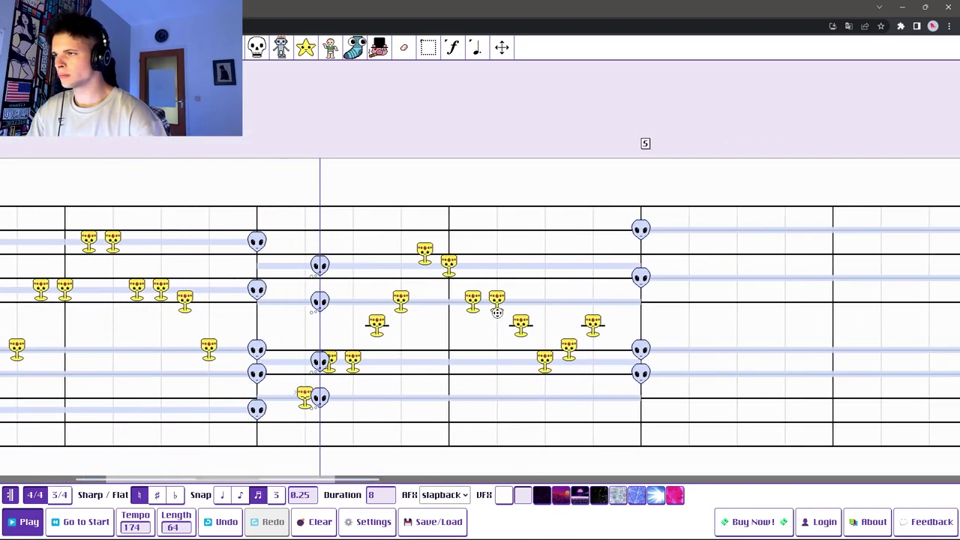
{"action": "key", "text": "space"}
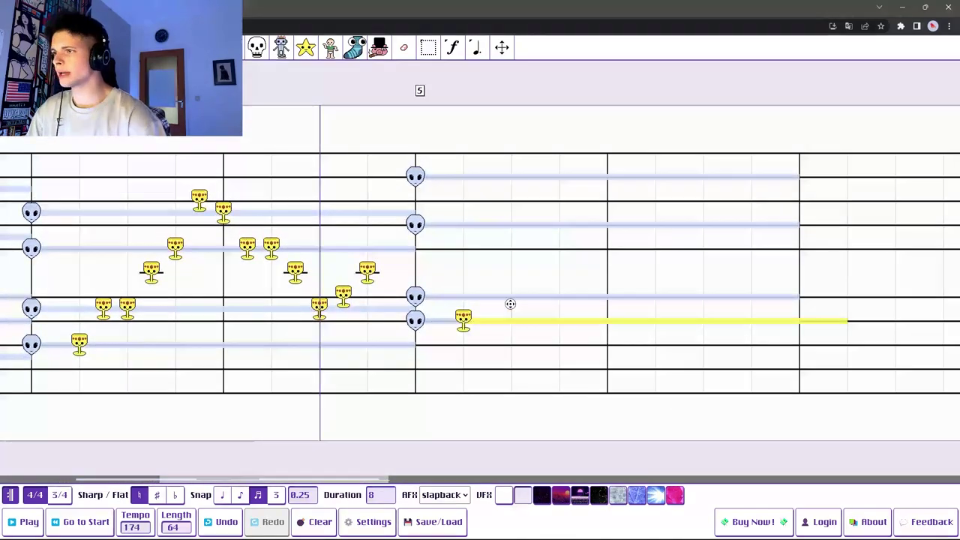
{"action": "left_click", "coordinate": [380, 495]}
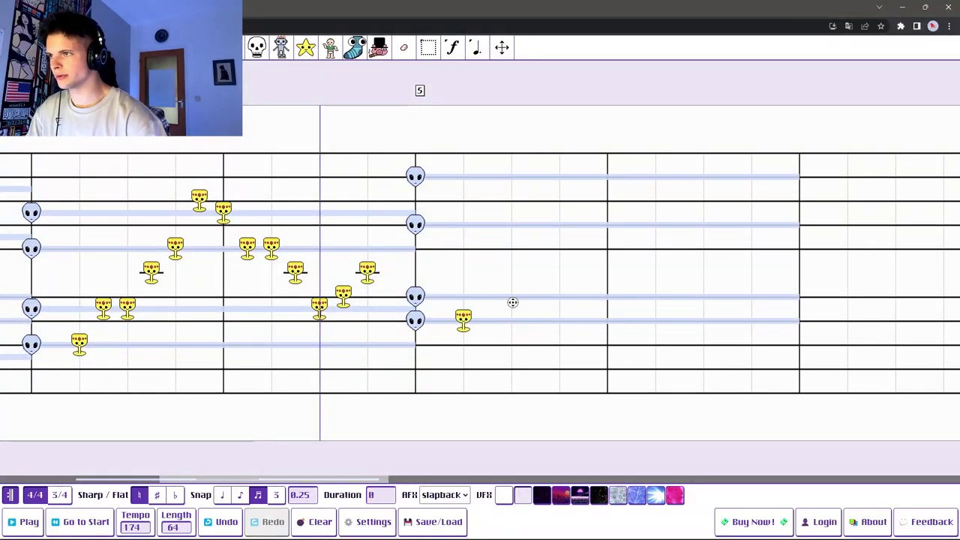
{"action": "left_click", "coordinate": [506, 280]}
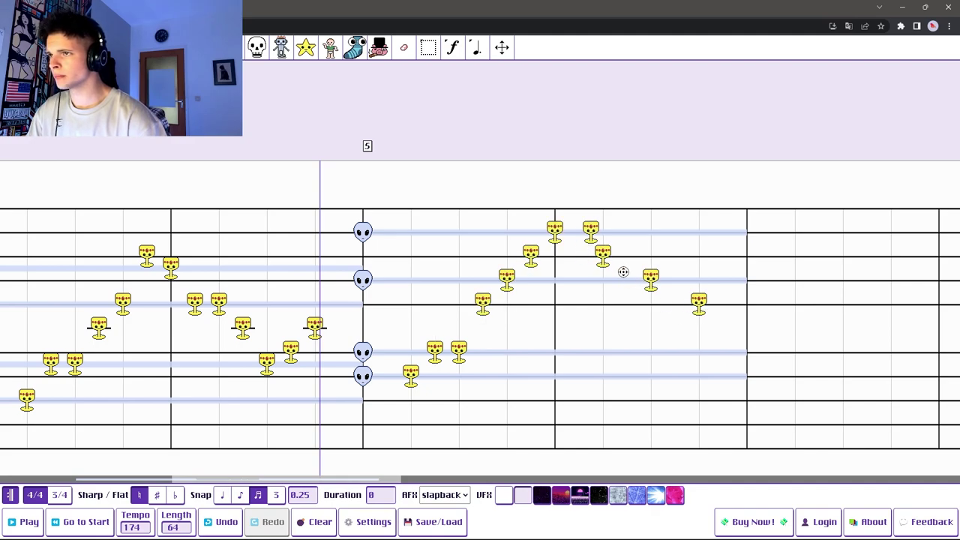
{"action": "key", "text": "space"}
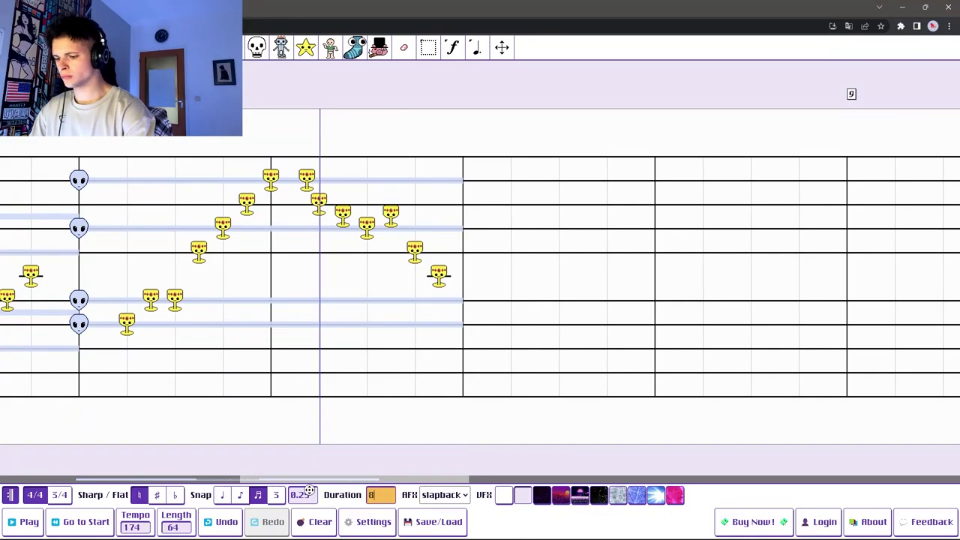
Place the four notes of the next sustained alien chord and play it back
{"action": "left_click", "coordinate": [462, 371]}
{"action": "left_click", "coordinate": [462, 275]}
{"action": "left_click", "coordinate": [463, 227]}
{"action": "left_click", "coordinate": [463, 239]}
{"action": "key", "text": "space"}
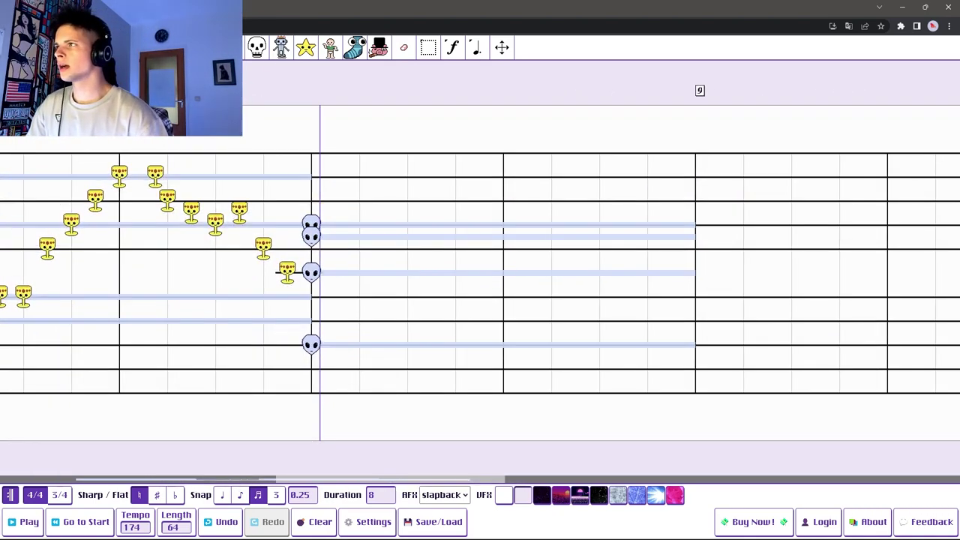
Add a run of six chime notes rising and falling above the chord
{"action": "left_click", "coordinate": [358, 342]}
{"action": "left_click", "coordinate": [503, 234]}
{"action": "left_click", "coordinate": [550, 222]}
{"action": "left_click", "coordinate": [598, 222]}
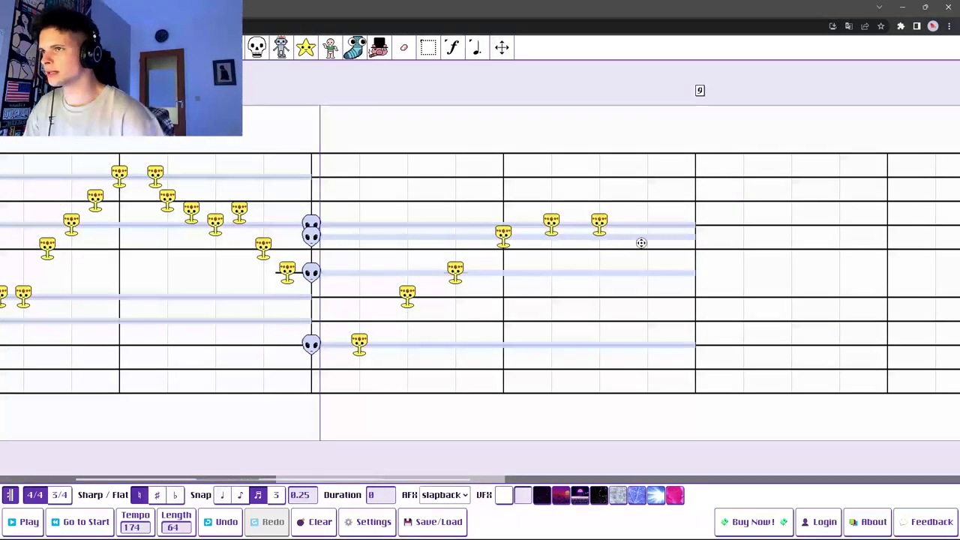
{"action": "left_click", "coordinate": [646, 234]}
{"action": "left_click", "coordinate": [672, 259]}
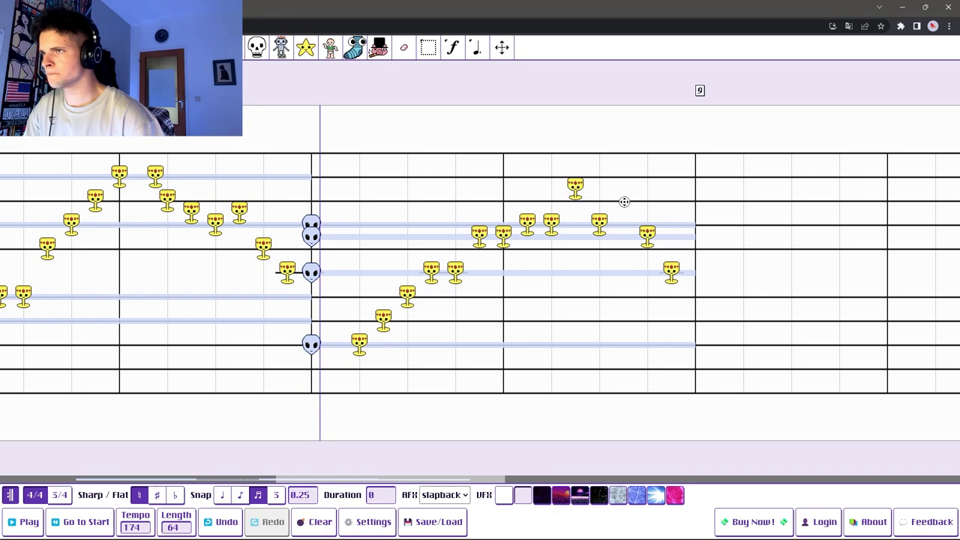
{"action": "scroll", "coordinate": [956, 282], "scroll_direction": "up", "scroll_amount": 3}
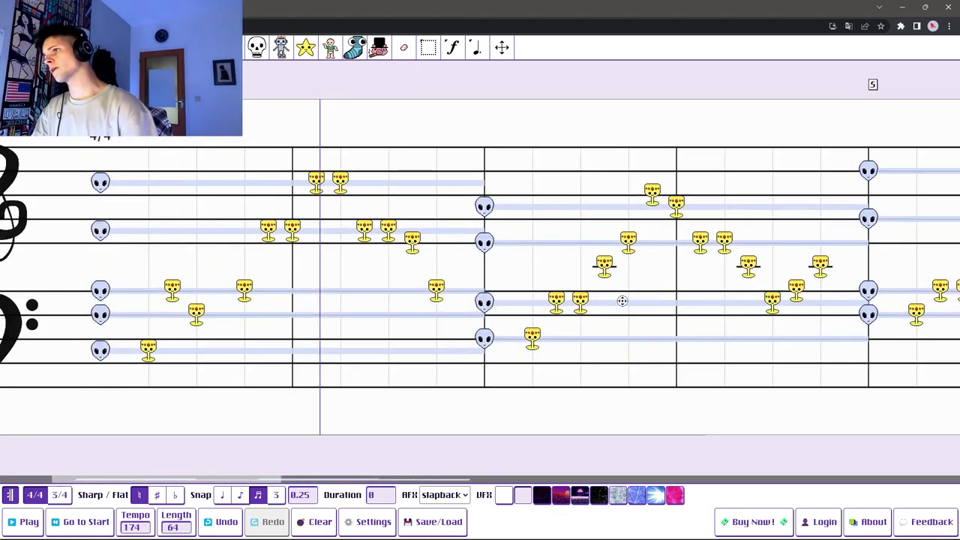
Add a drum note at middle C on beat 1 and listen from the start
{"action": "key", "text": "Home"}
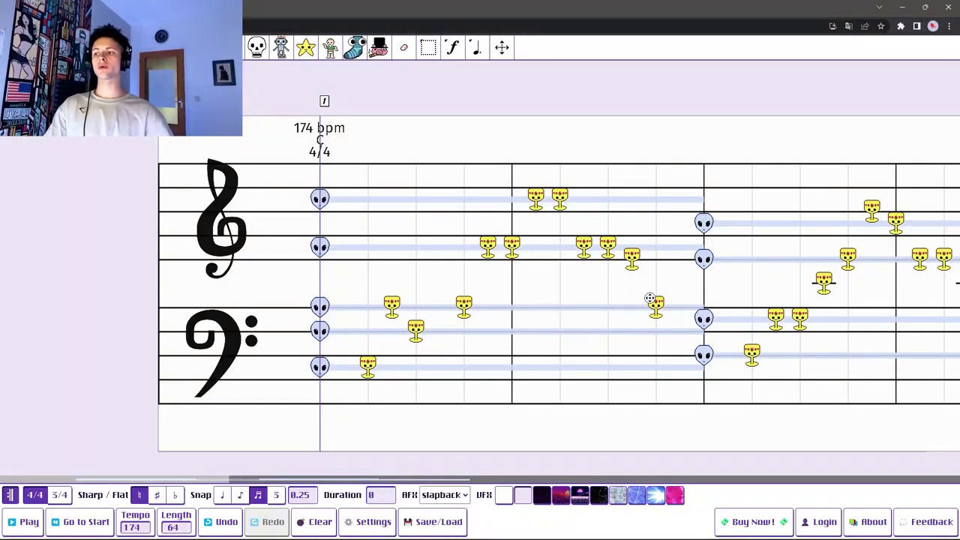
{"action": "key", "text": "space"}
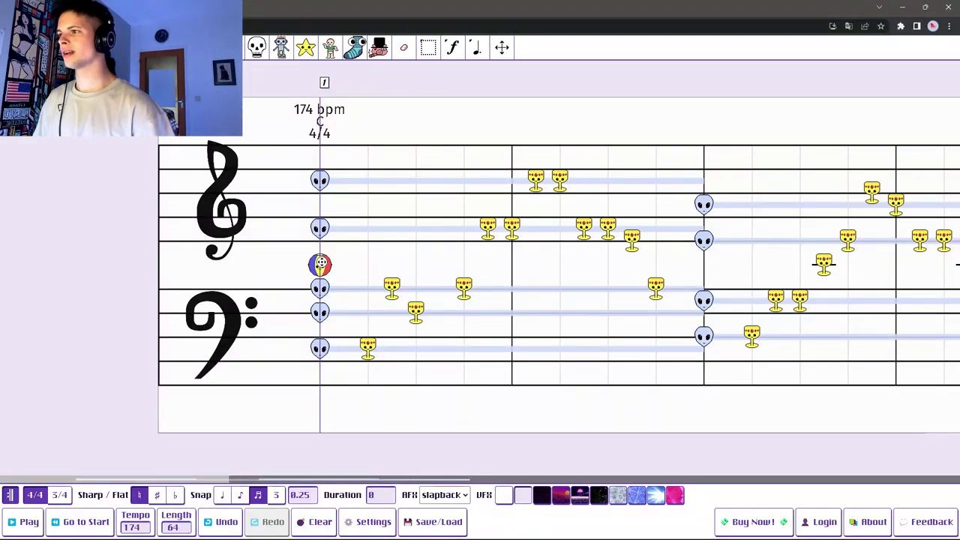
{"action": "key", "text": "space"}
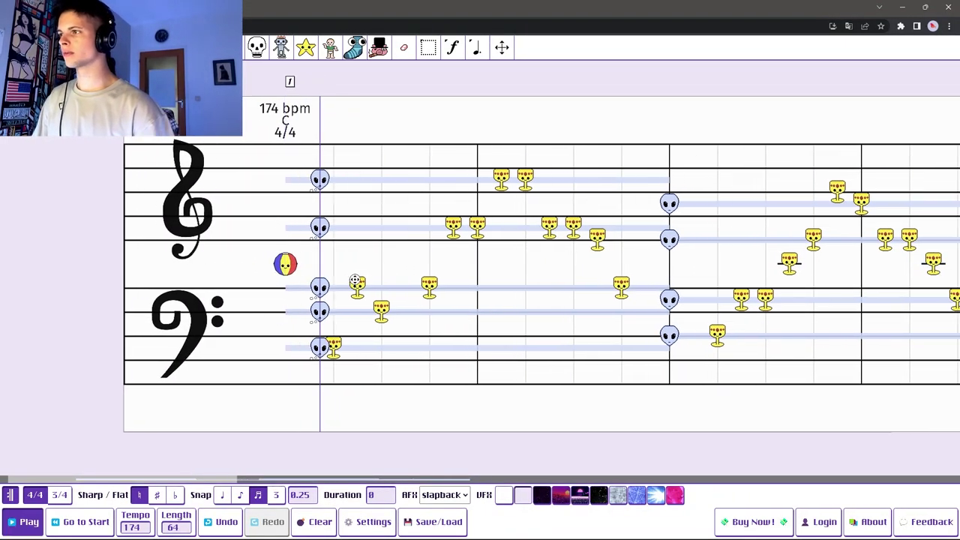
{"action": "key", "text": "space"}
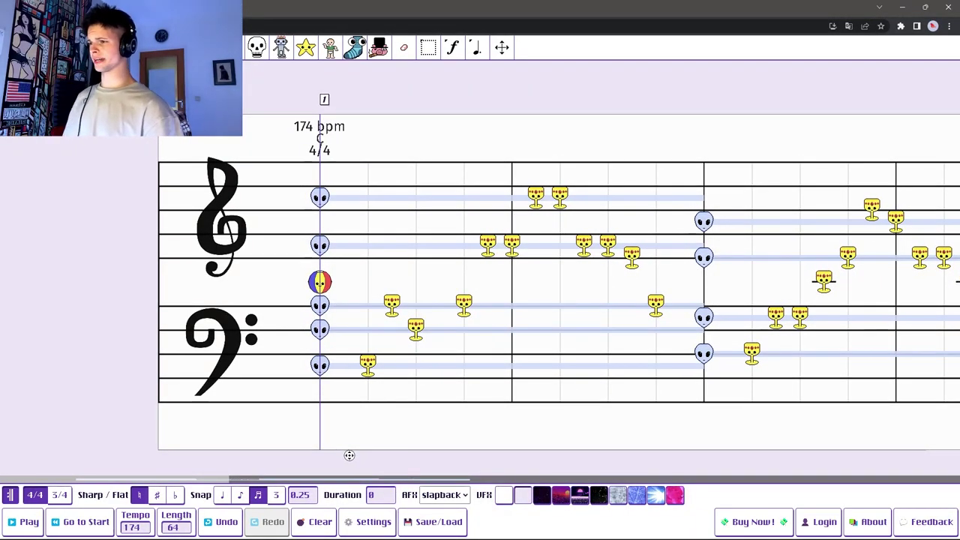
Raise the Ch.9 drum volume slider to its maximum of 1
{"action": "left_click", "coordinate": [372, 521]}
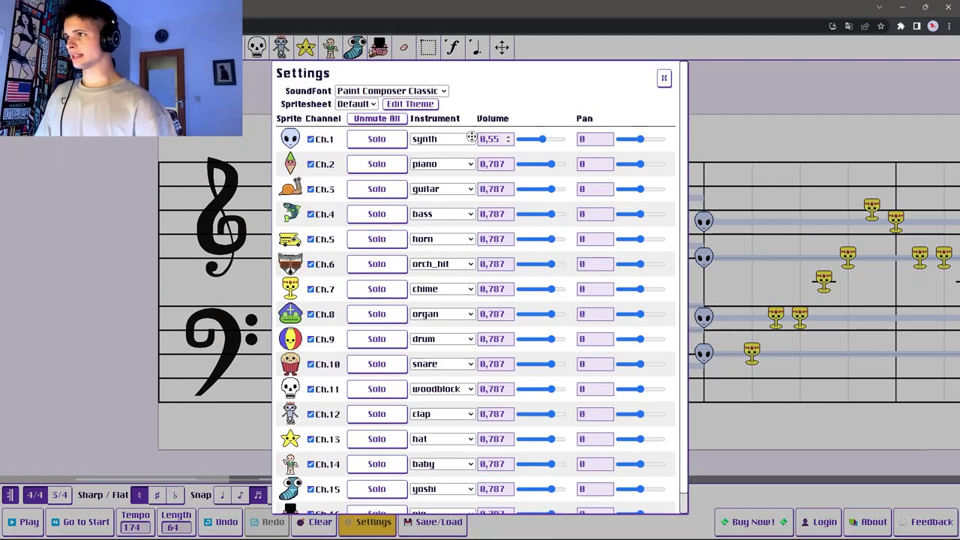
{"action": "left_click", "coordinate": [561, 339]}
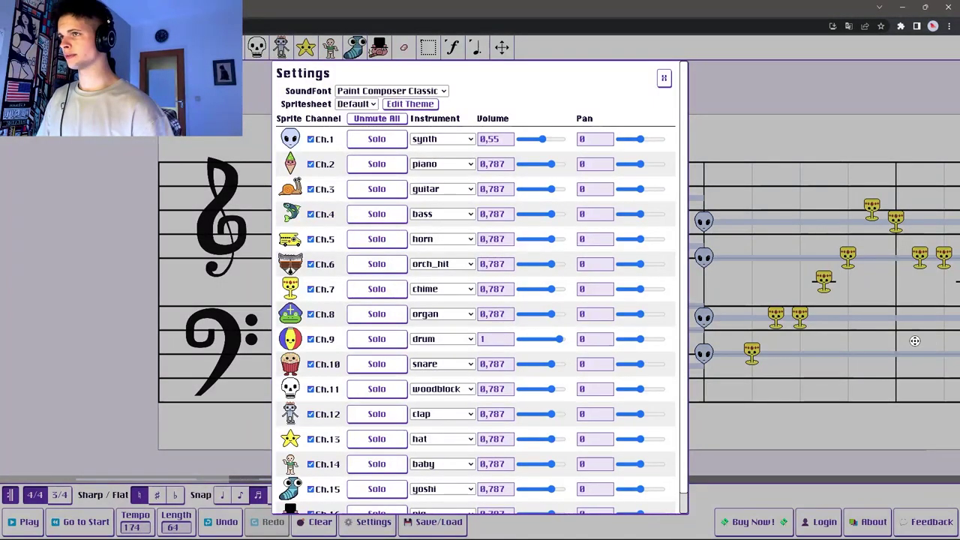
{"action": "left_click", "coordinate": [664, 78]}
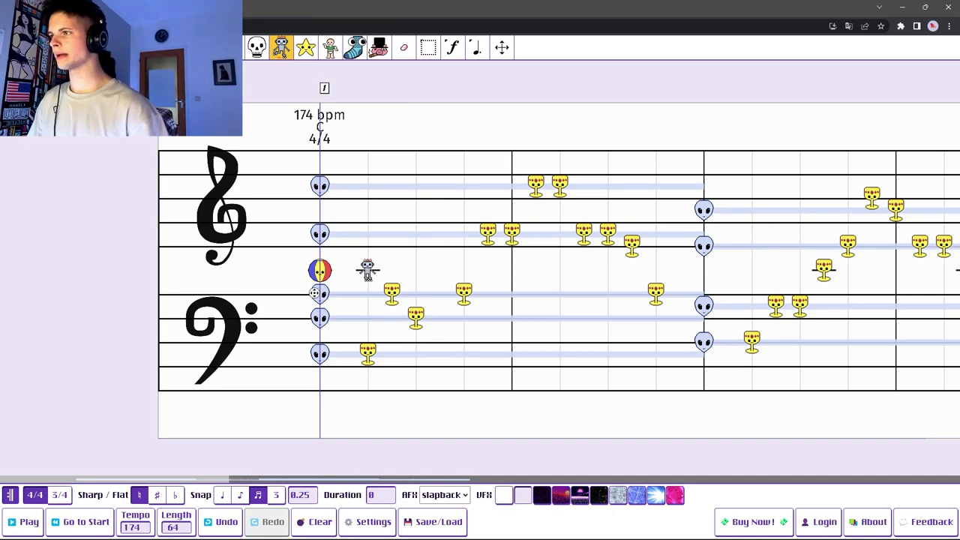
Place four evenly spaced claps in bar 1, set Ch.12 clap volume to 1, and play back
{"action": "left_click", "coordinate": [384, 277]}
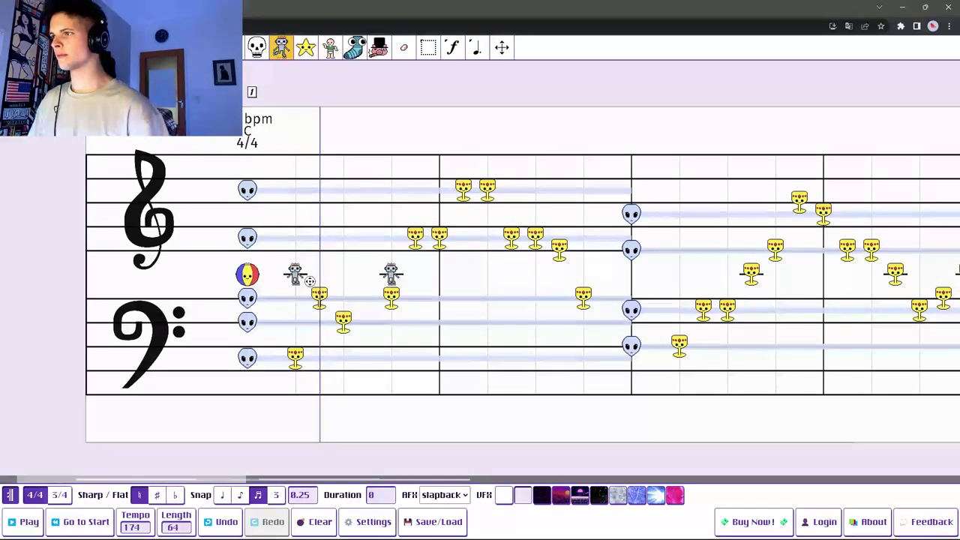
{"action": "key", "text": "space"}
{"action": "key", "text": "space"}
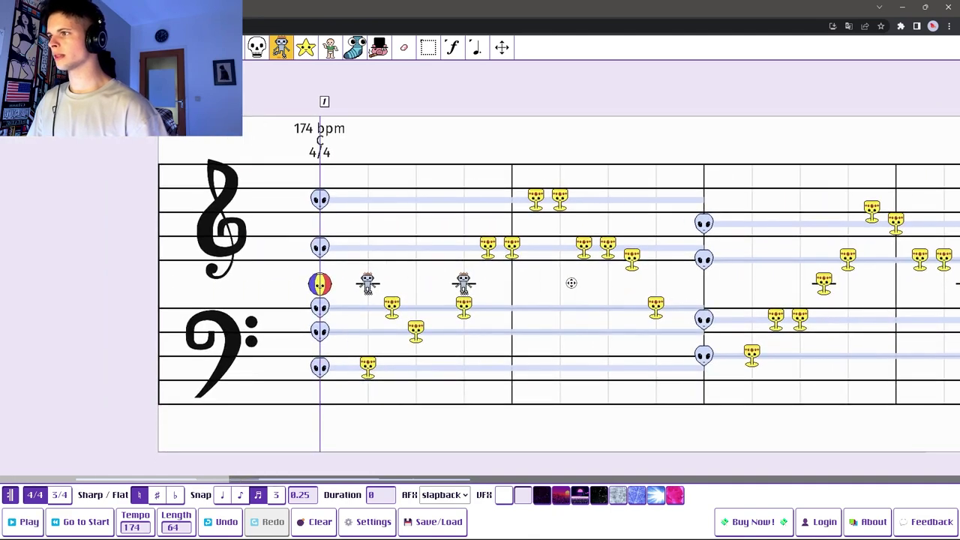
{"action": "left_click", "coordinate": [373, 521]}
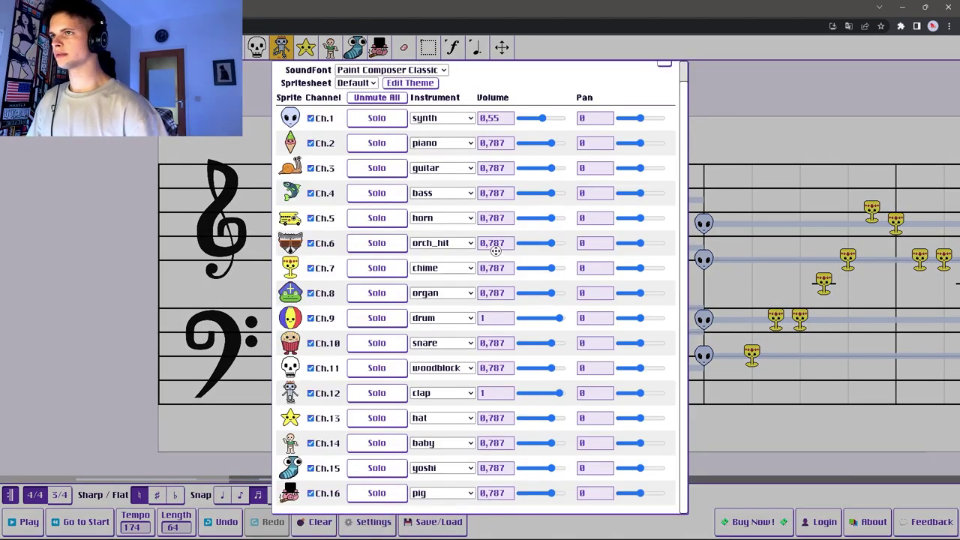
{"action": "left_click", "coordinate": [664, 65]}
{"action": "key", "text": "space"}
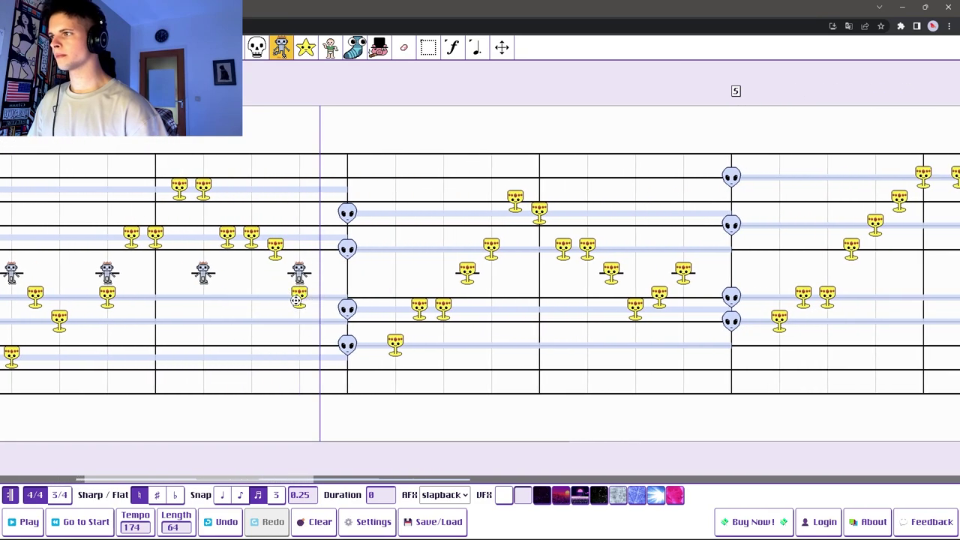
{"action": "key", "text": "space"}
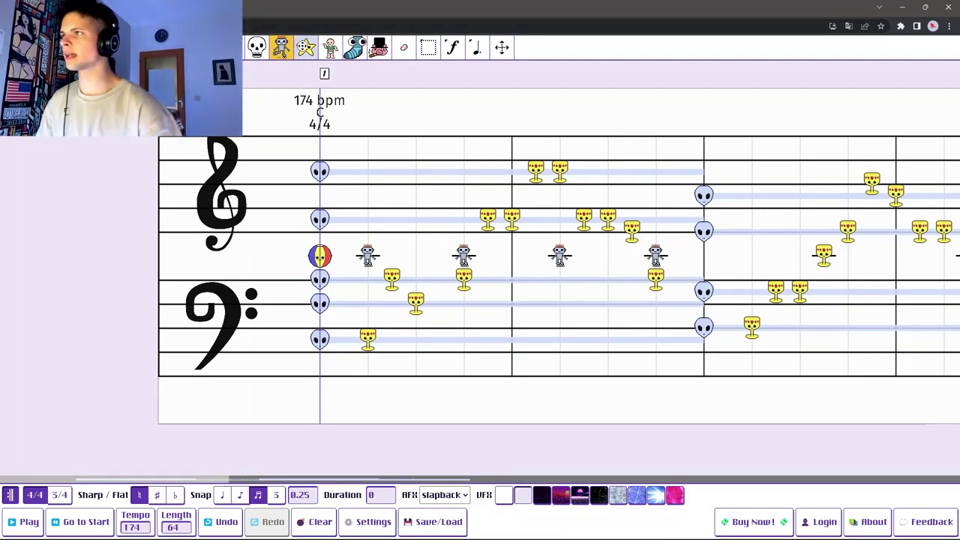
{"action": "scroll", "coordinate": [448, 330], "scroll_direction": "up", "scroll_amount": 1}
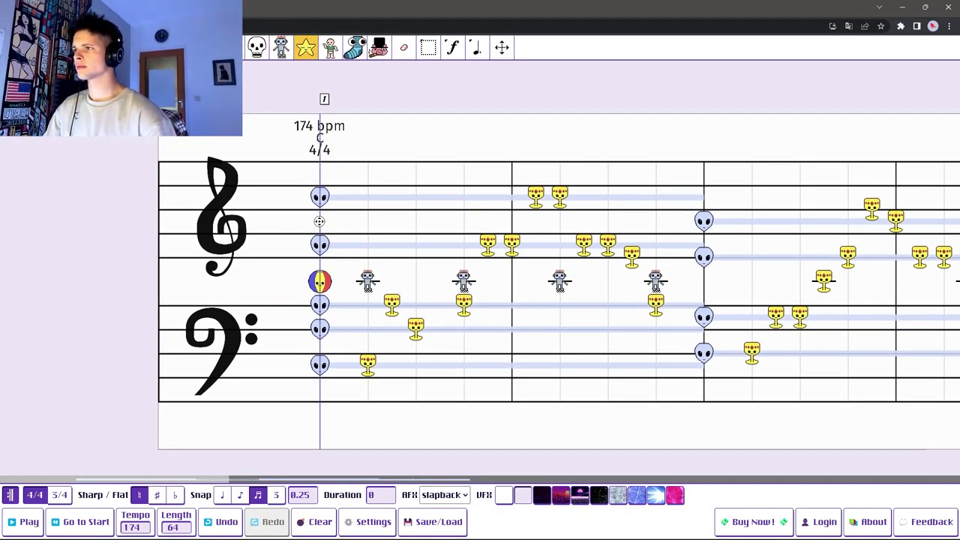
Add three star hi-hat notes to bar 1, play them, and remove an opening-chord note
{"action": "left_click", "coordinate": [461, 260]}
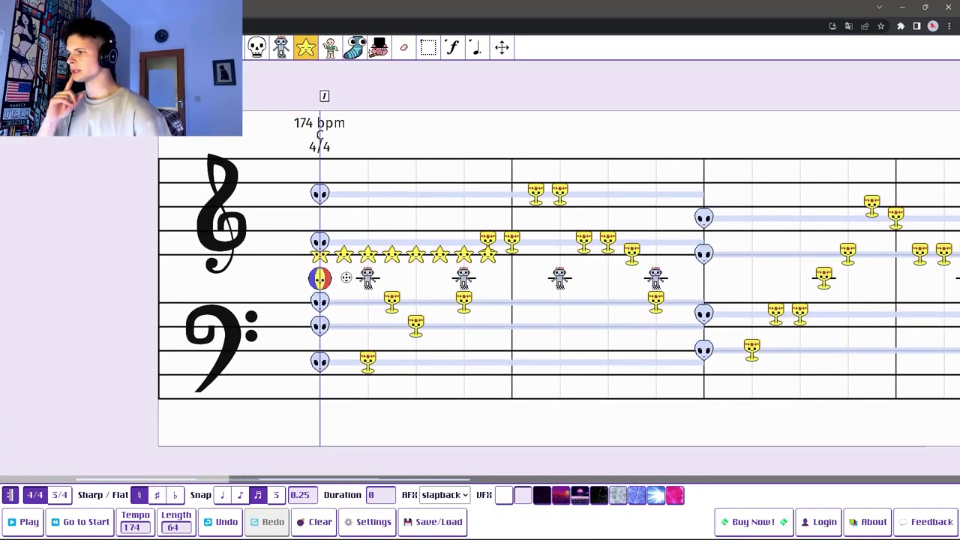
{"action": "left_click", "coordinate": [452, 48]}
{"action": "key", "text": "space"}
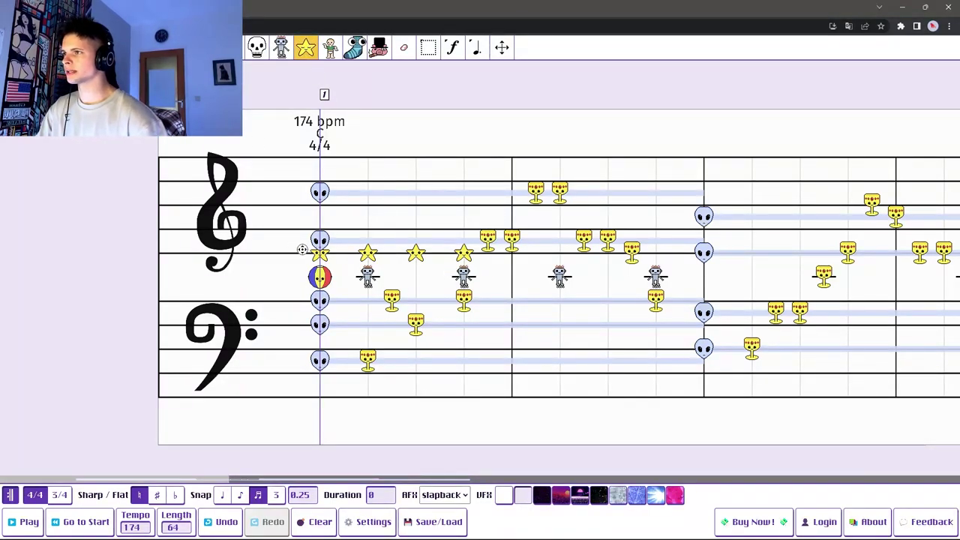
{"action": "right_click", "coordinate": [319, 246]}
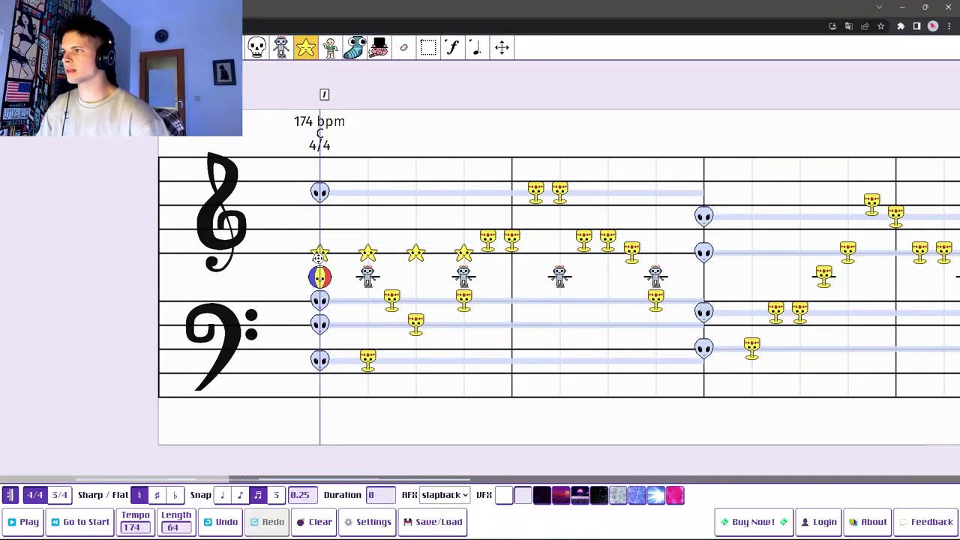
{"action": "key", "text": "ctrl+z"}
{"action": "key", "text": "ctrl+y"}
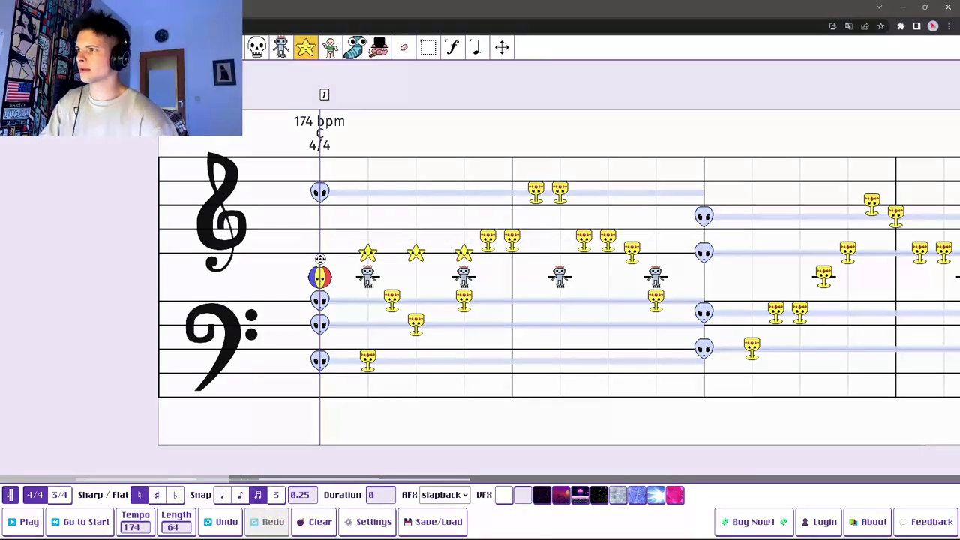
Extend the star hi-hat and clap pattern through every bar to measure 9, then play it
{"action": "key", "text": "ctrl+z"}
{"action": "key", "text": "space"}
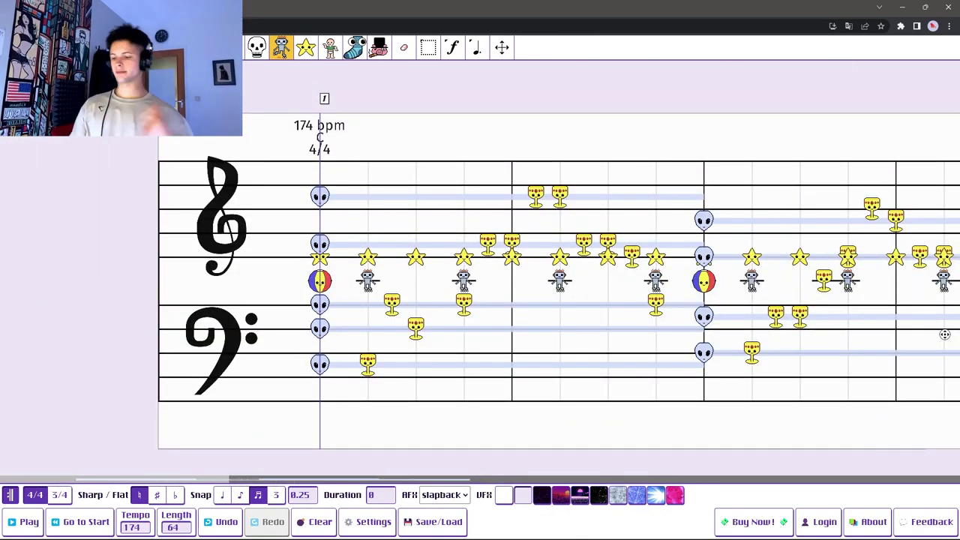
{"action": "key", "text": "space"}
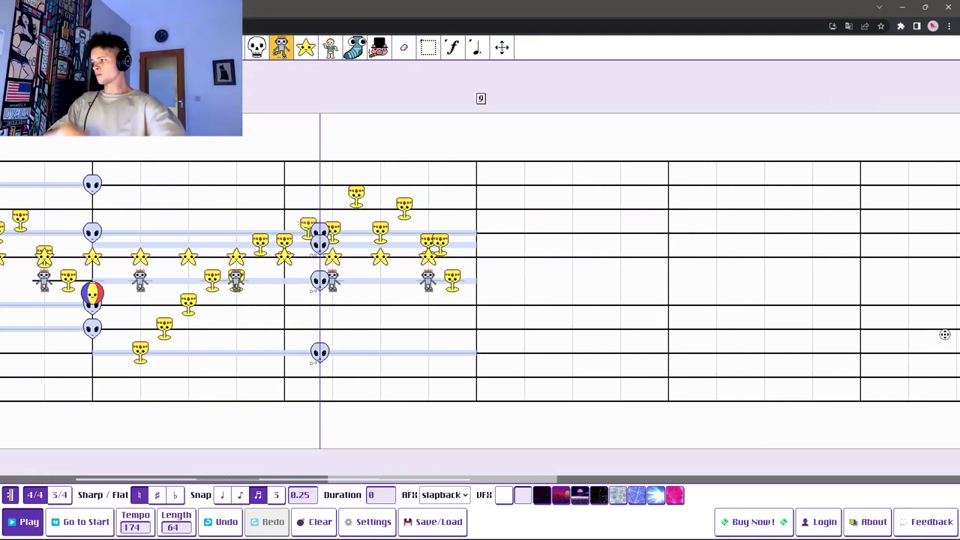
{"action": "key", "text": "space"}
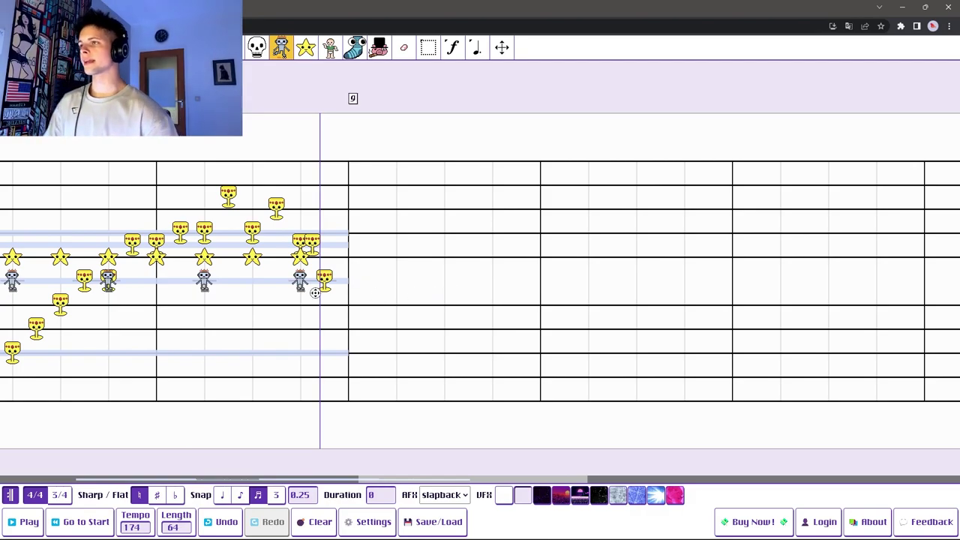
{"action": "scroll", "coordinate": [322, 263], "scroll_direction": "up", "scroll_amount": 10}
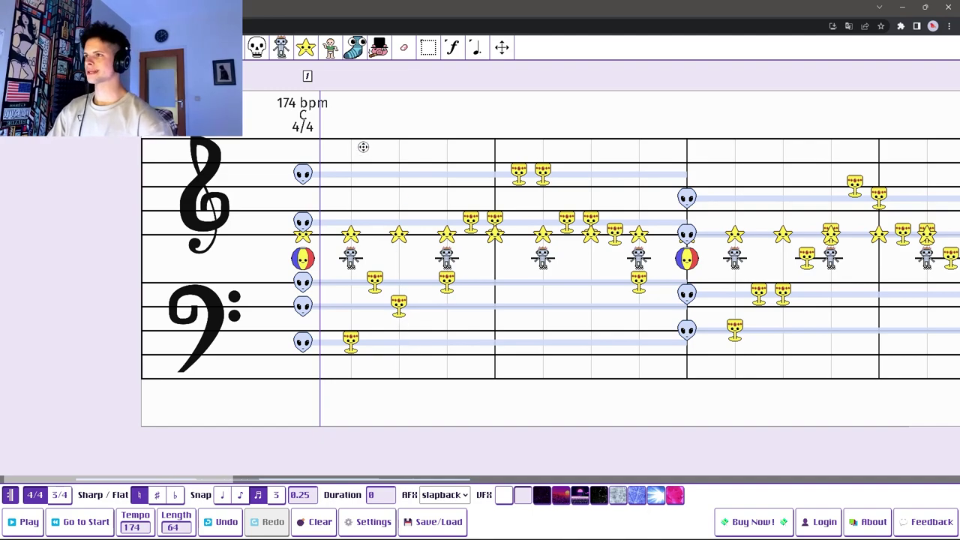
Place frog-organ arpeggio notes high above the treble staff, previewing each addition in playback
{"action": "key", "text": "ctrl+z"}
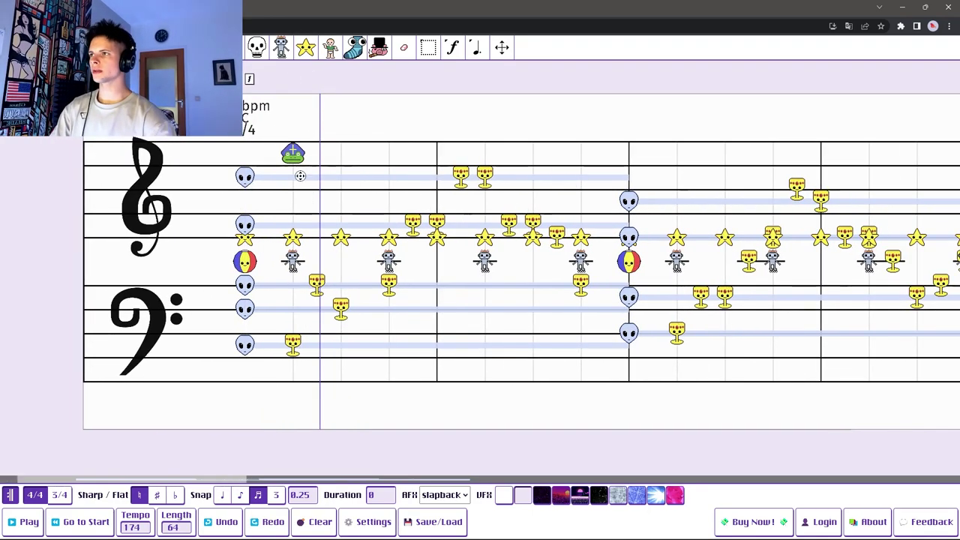
{"action": "left_click", "coordinate": [385, 161]}
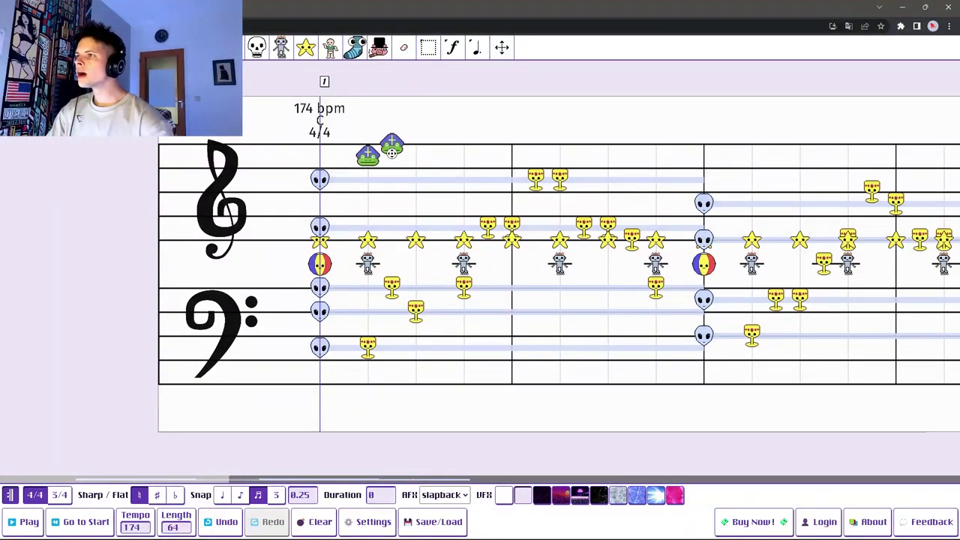
{"action": "key", "text": "space"}
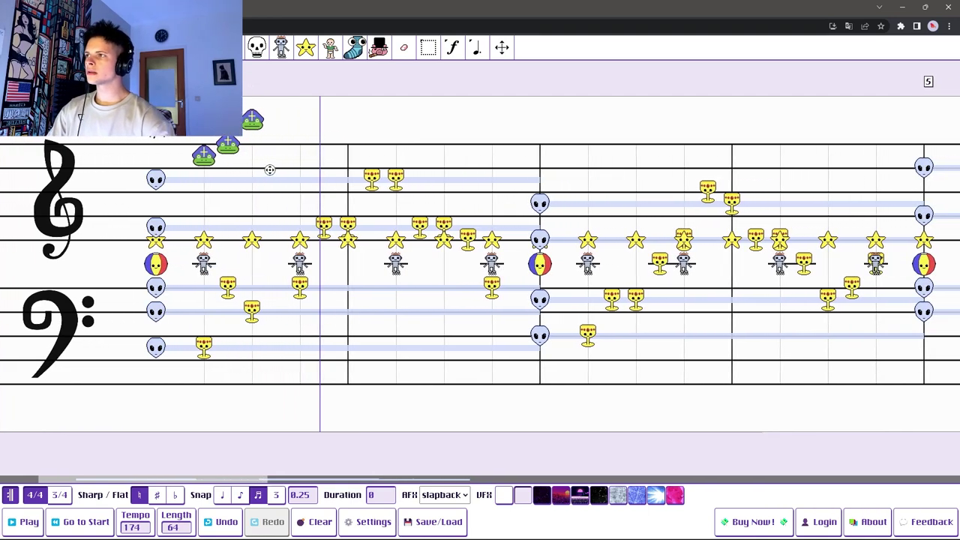
{"action": "key", "text": "space"}
{"action": "key", "text": "space"}
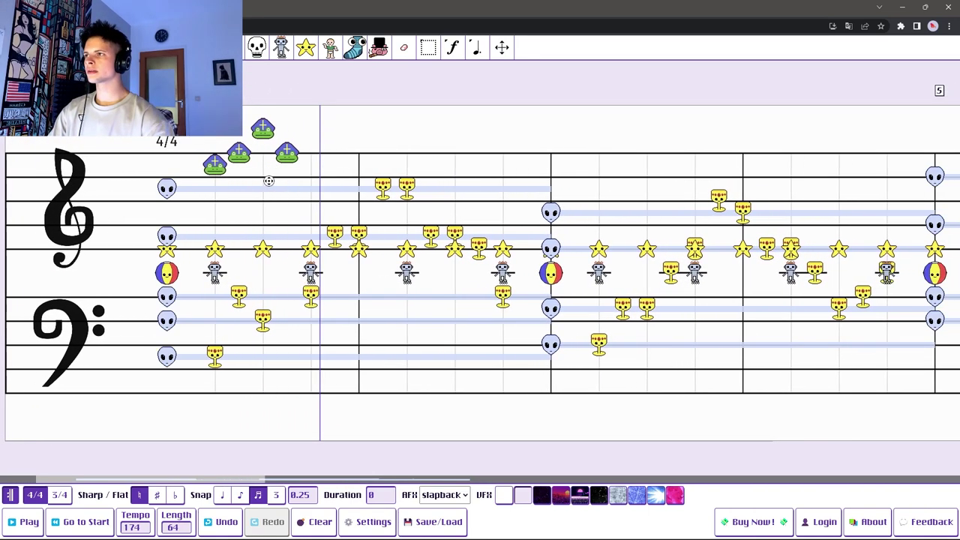
{"action": "key", "text": "space"}
{"action": "left_click", "coordinate": [441, 158]}
{"action": "key", "text": "space"}
{"action": "key", "text": "space"}
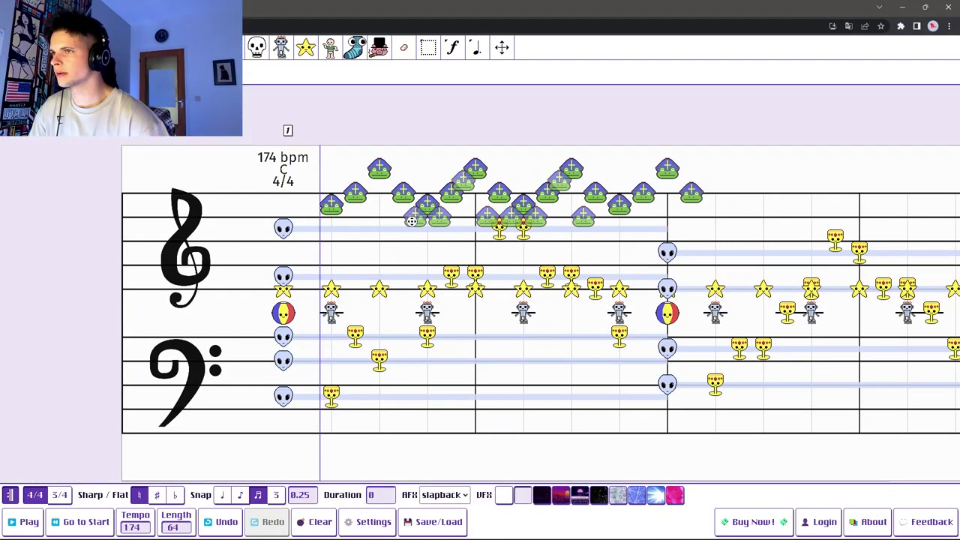
{"action": "key", "text": "space"}
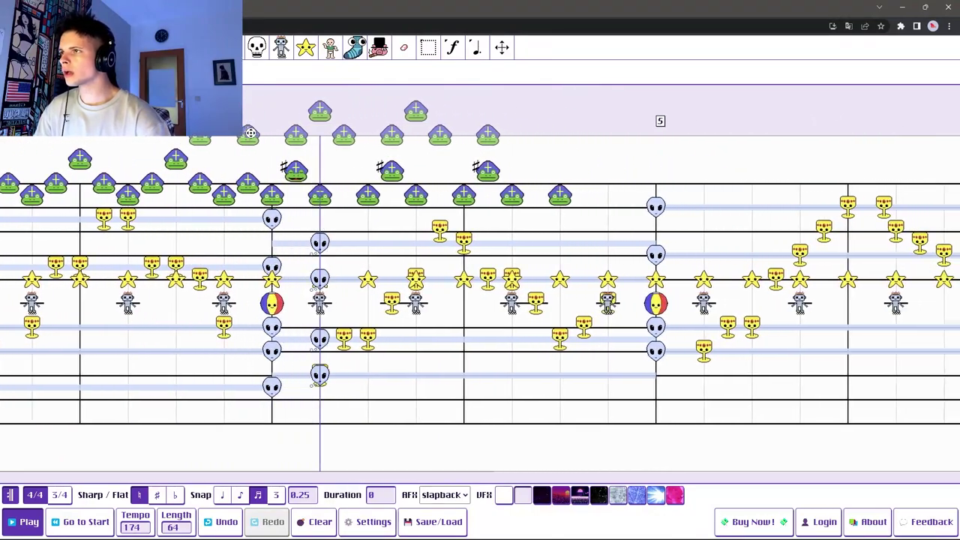
{"action": "key", "text": "space"}
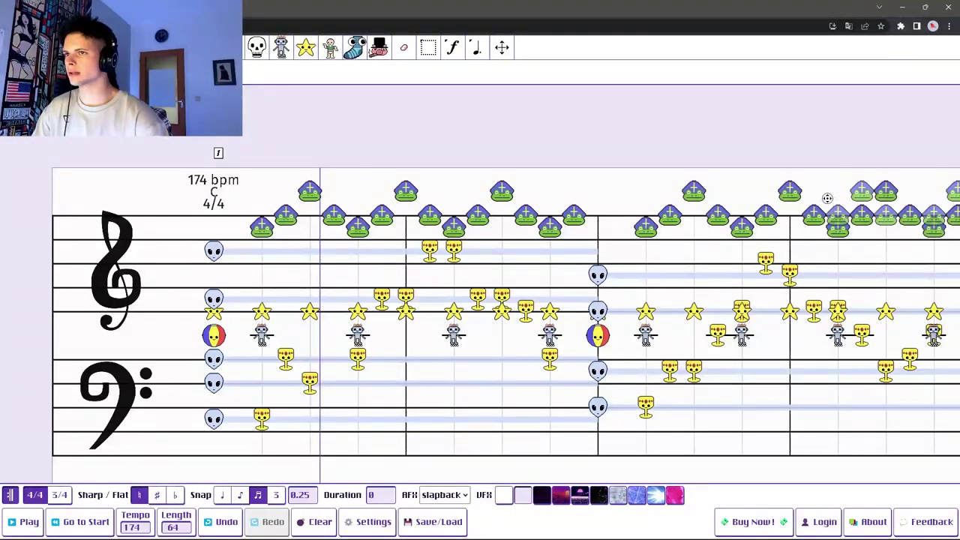
{"action": "key", "text": "space"}
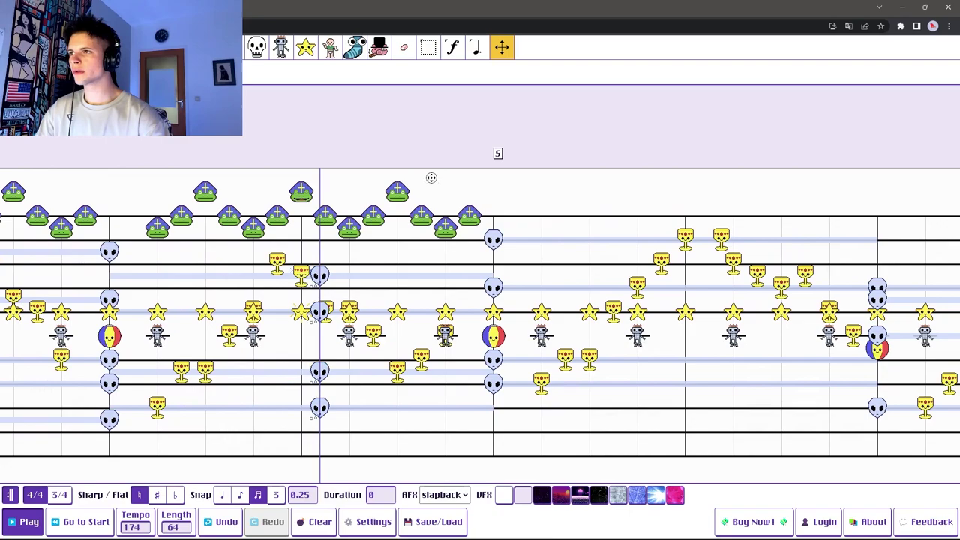
{"action": "key", "text": "space"}
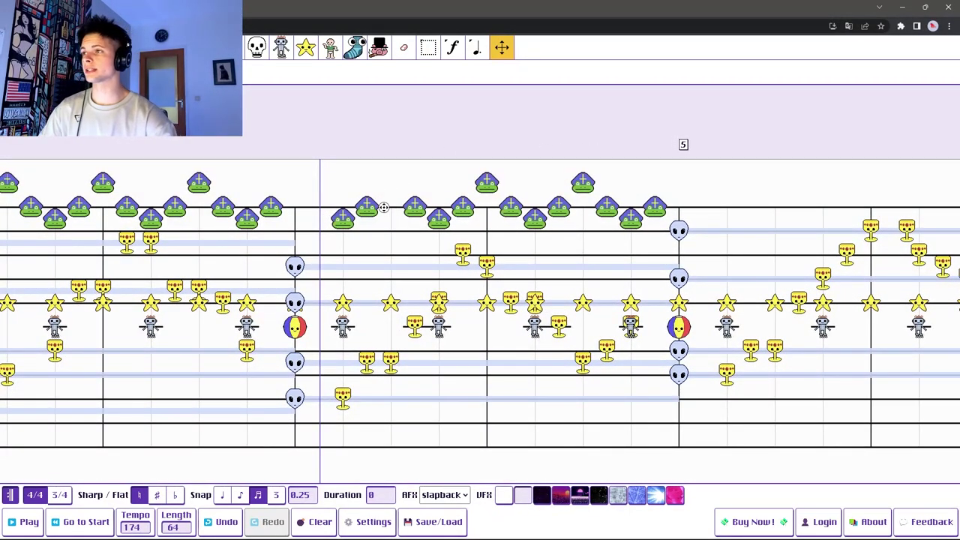
{"action": "scroll", "coordinate": [332, 158], "scroll_direction": "right", "scroll_amount": 2}
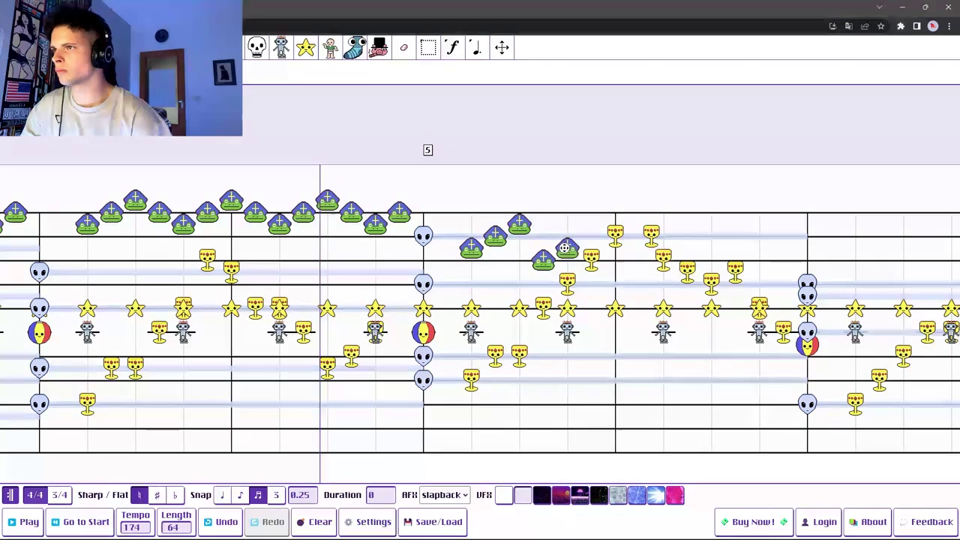
{"action": "key", "text": "space"}
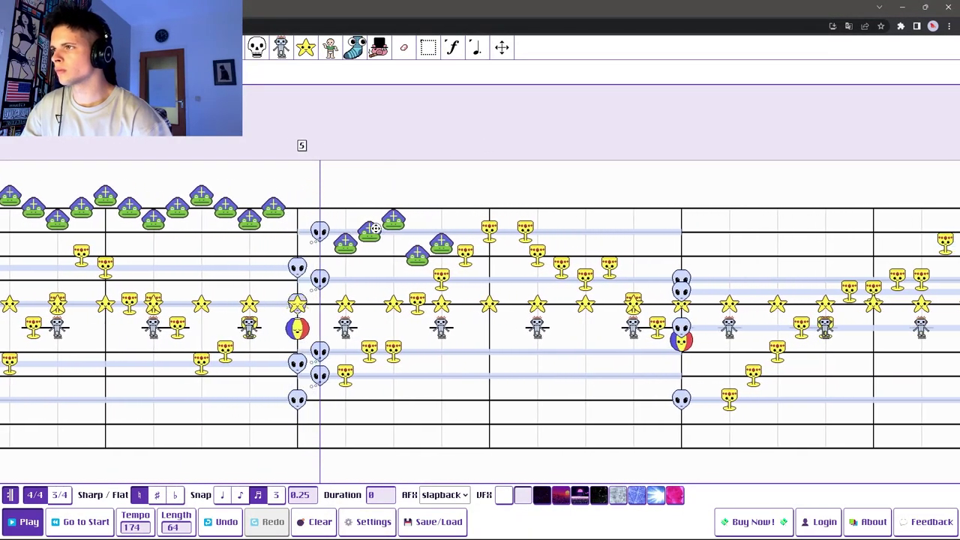
{"action": "key", "text": "space"}
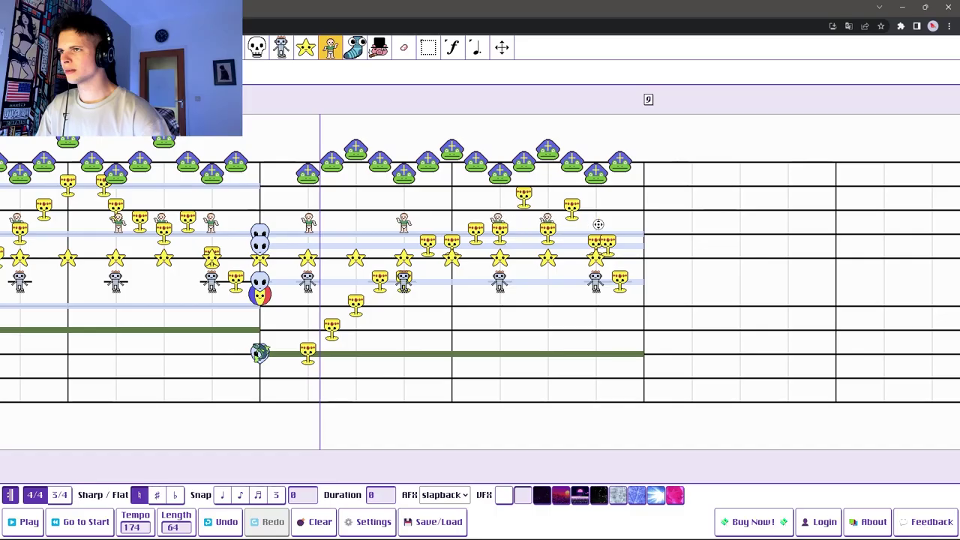
Play back the new bass and figure notes in the drop
{"action": "key", "text": "space"}
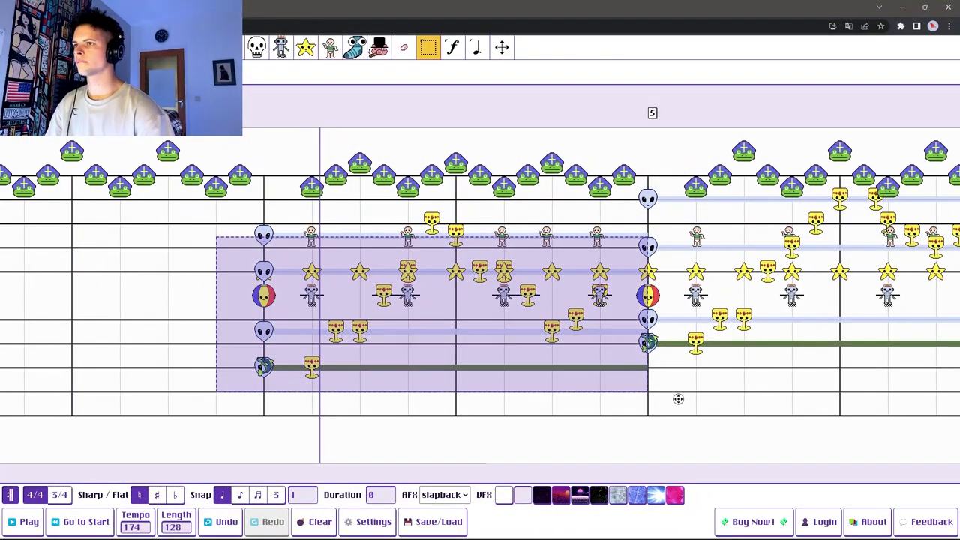
Trim the selection to one measure and cut its chords, drums, chimes and low note
{"action": "left_click_drag", "start_coordinate": [678, 399], "coordinate": [616, 393]}
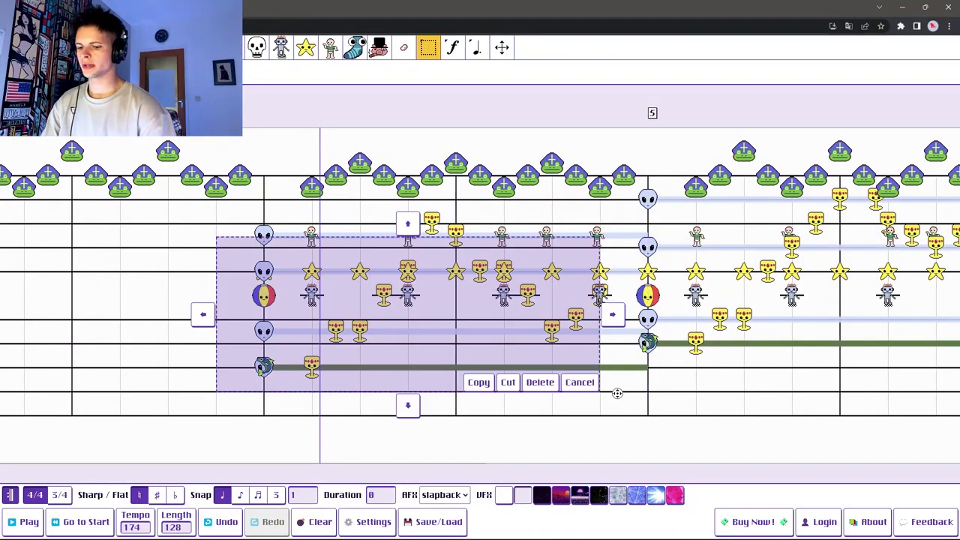
{"action": "left_click", "coordinate": [508, 383]}
{"action": "left_click_drag", "start_coordinate": [628, 218], "coordinate": [689, 353]}
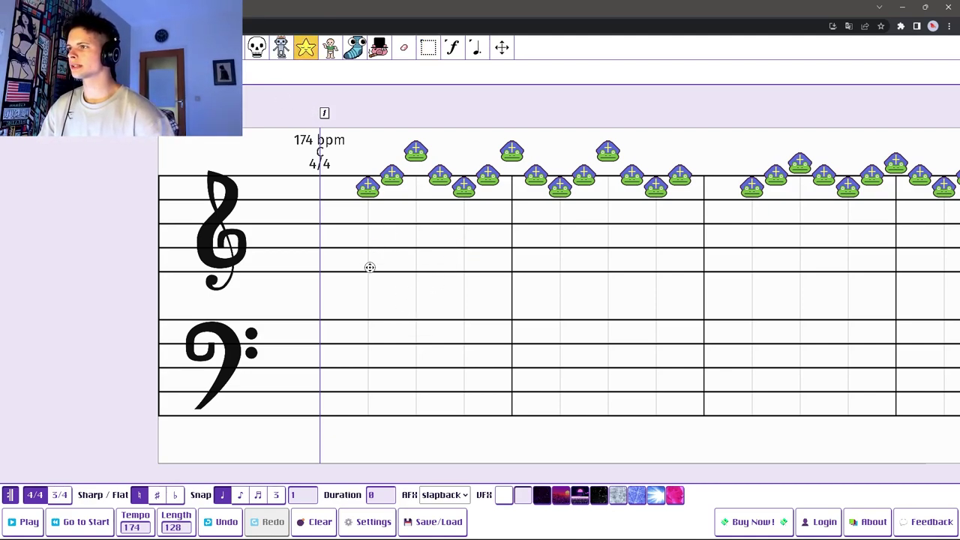
Listen to the build-up, then paste the cut measure back into the score
{"action": "key", "text": "space"}
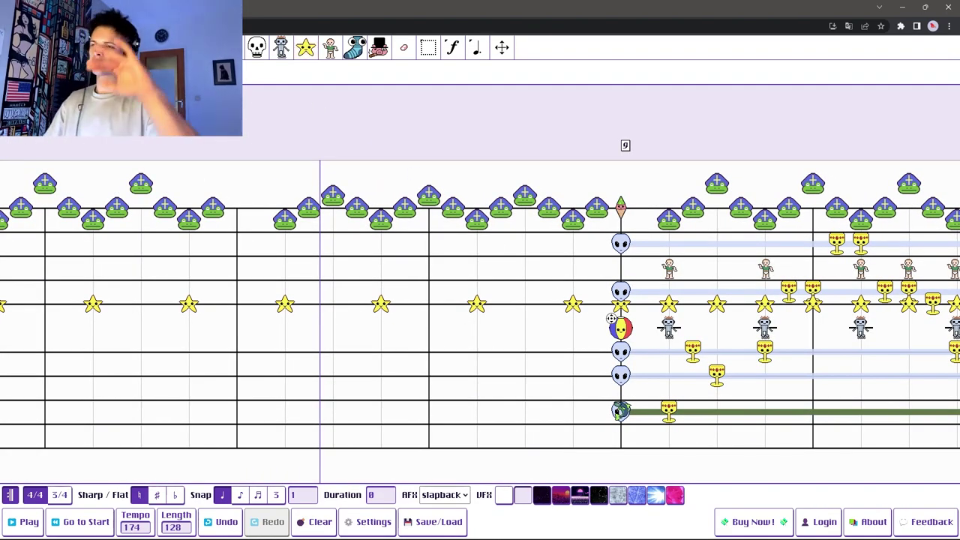
{"action": "scroll", "coordinate": [525, 300], "scroll_direction": "down", "scroll_amount": 1}
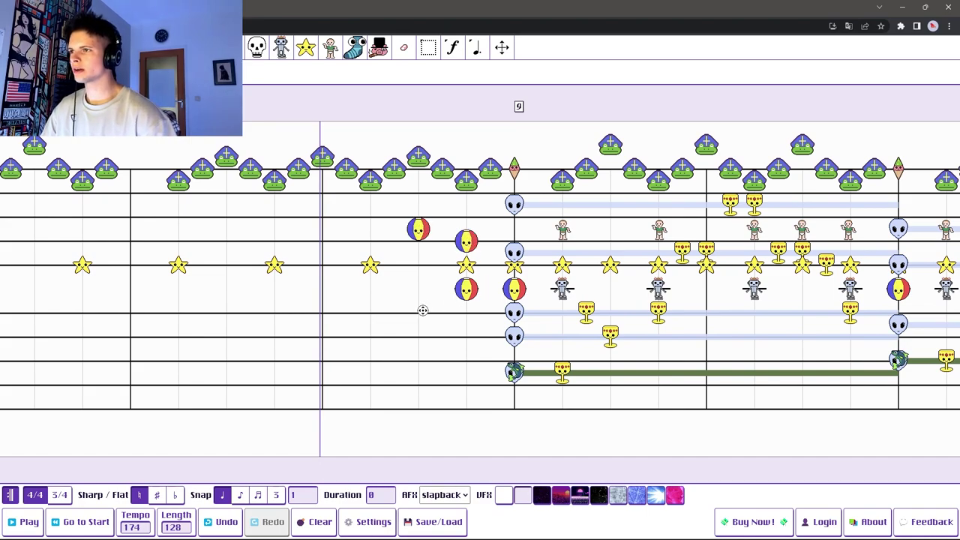
{"action": "scroll", "coordinate": [423, 310], "scroll_direction": "up", "scroll_amount": 1}
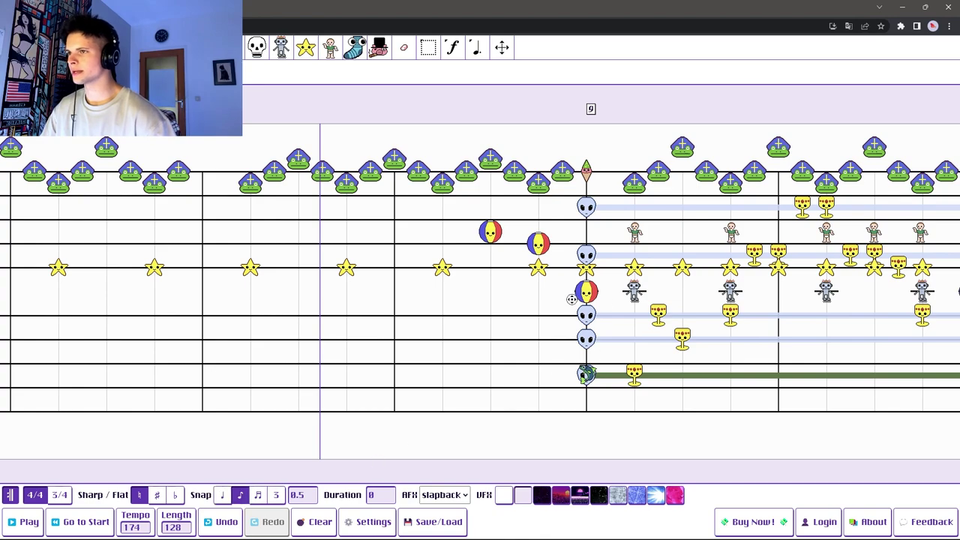
{"action": "key", "text": "space"}
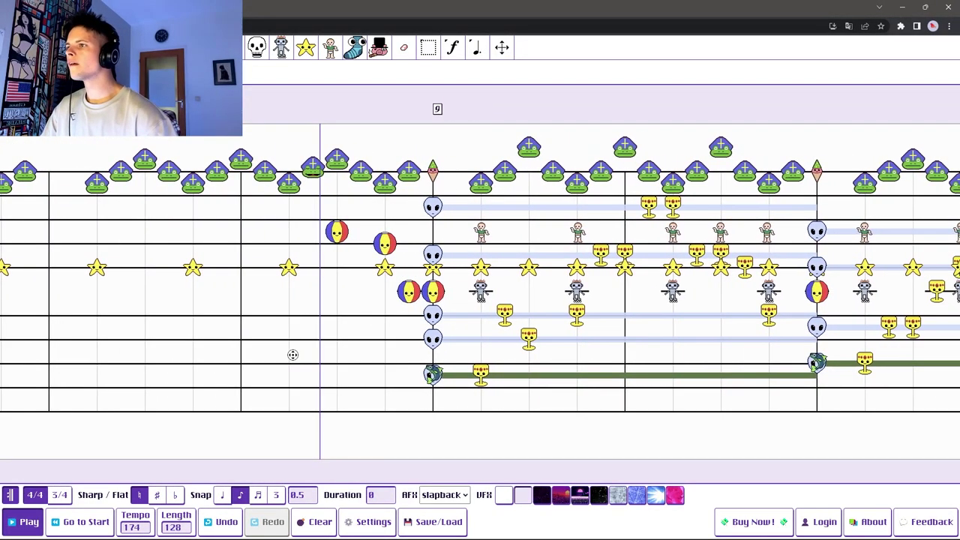
{"action": "key", "text": "space"}
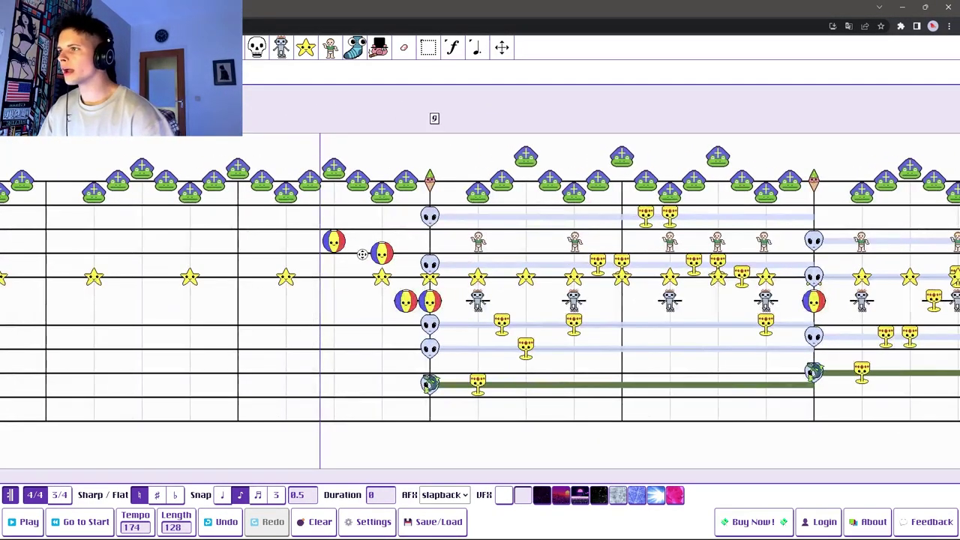
{"action": "key", "text": "ctrl+v"}
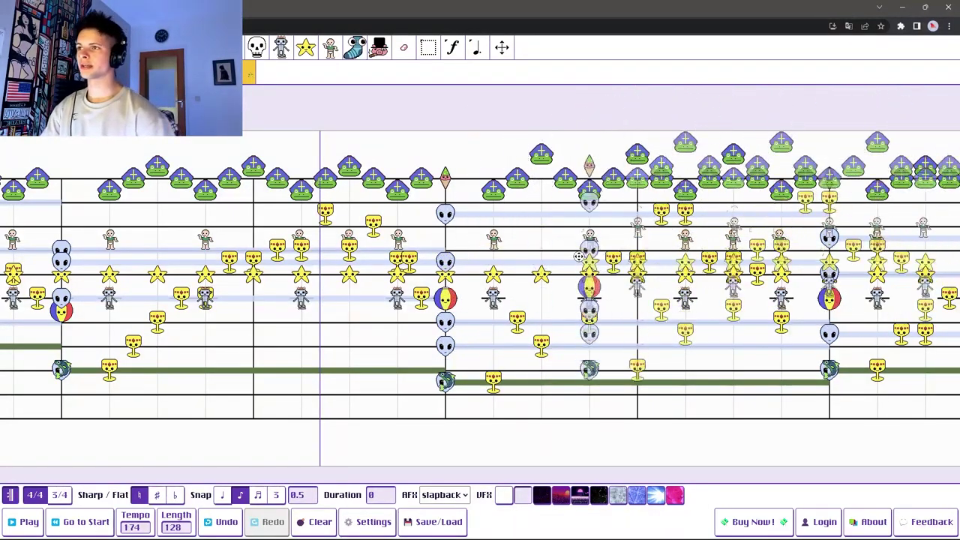
{"action": "left_click", "coordinate": [502, 48]}
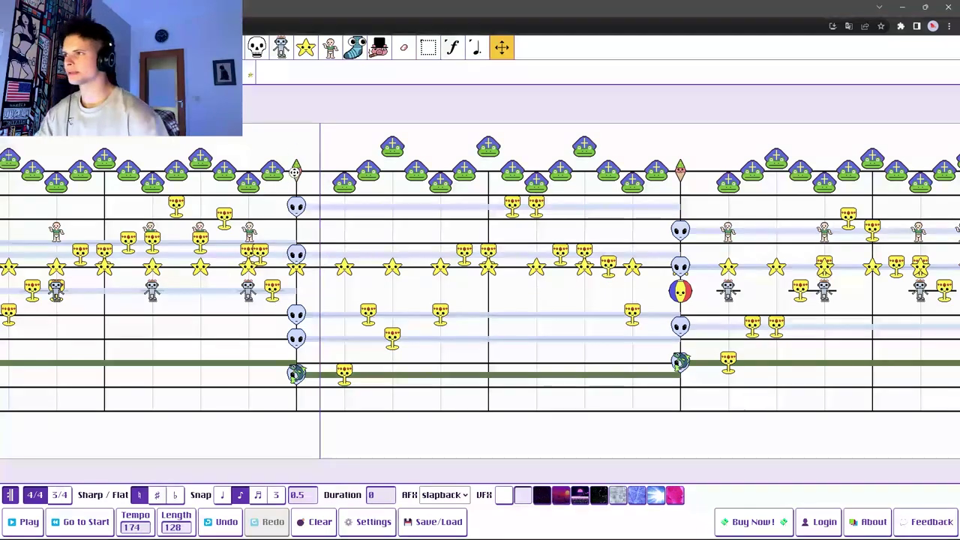
Clear a stray low-row note and add a fast robot-note roll to the pre-drop
{"action": "left_click_drag", "start_coordinate": [295, 151], "coordinate": [443, 160]}
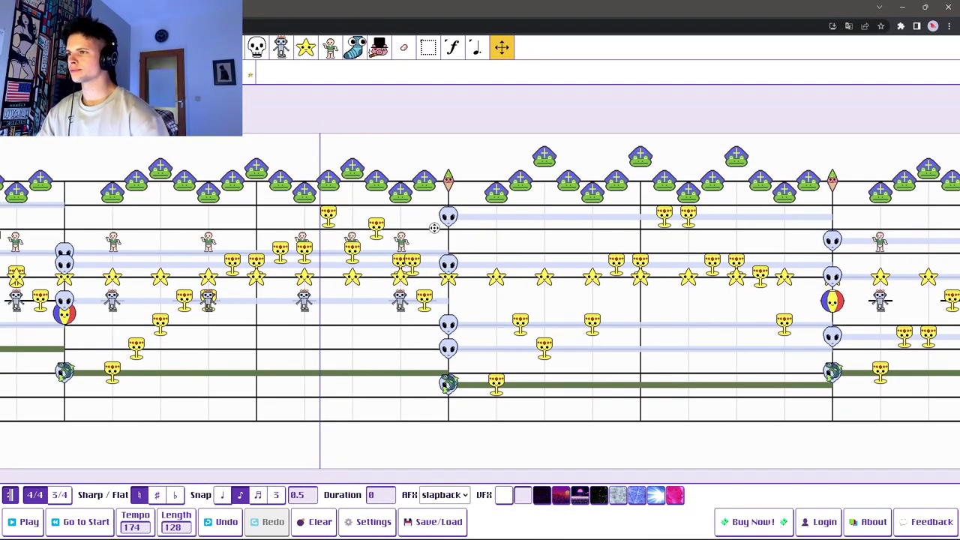
{"action": "key", "text": "space"}
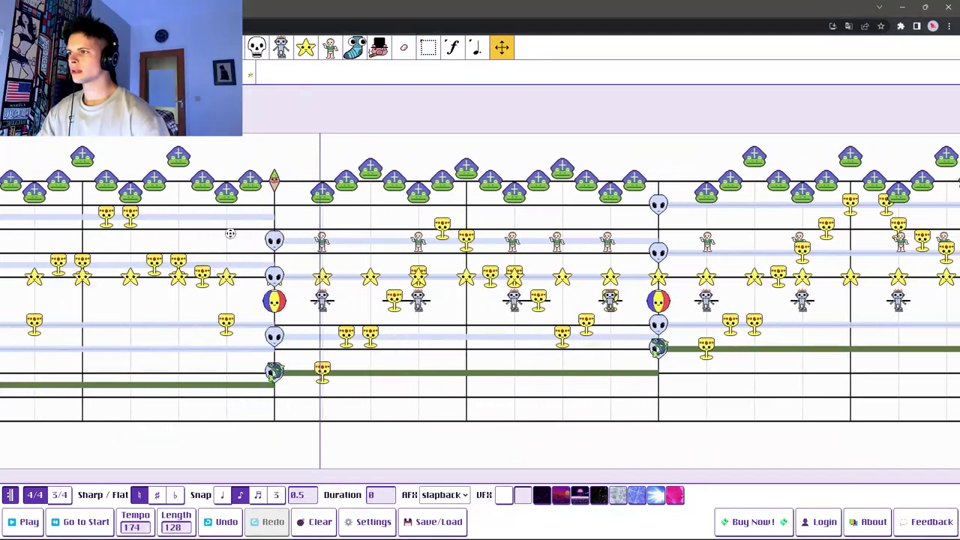
{"action": "left_click_drag", "start_coordinate": [574, 298], "coordinate": [765, 298]}
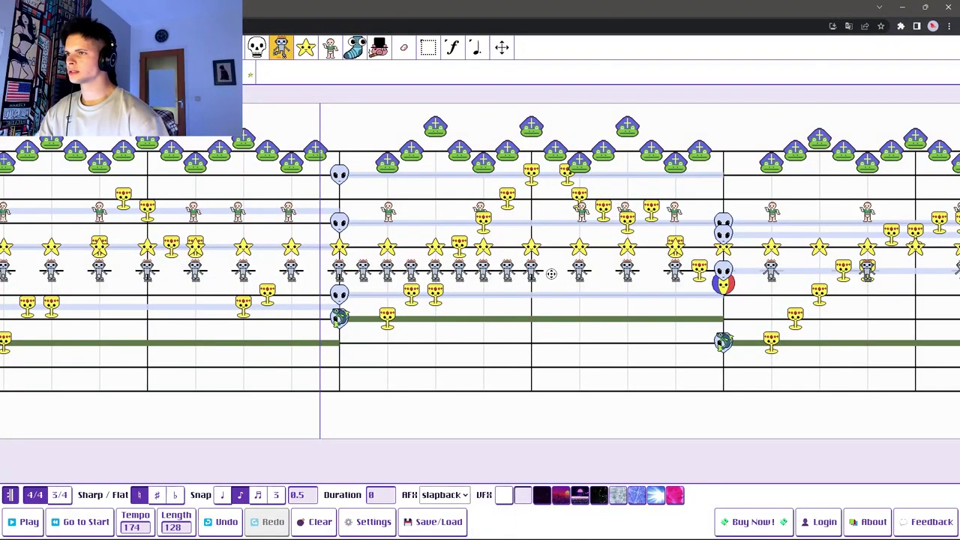
{"action": "left_click", "coordinate": [552, 270]}
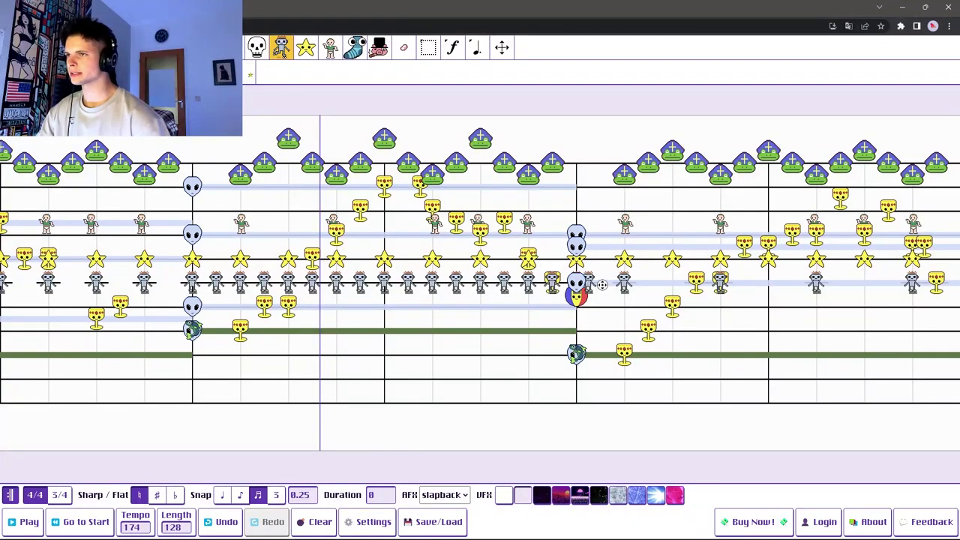
{"action": "key", "text": "space"}
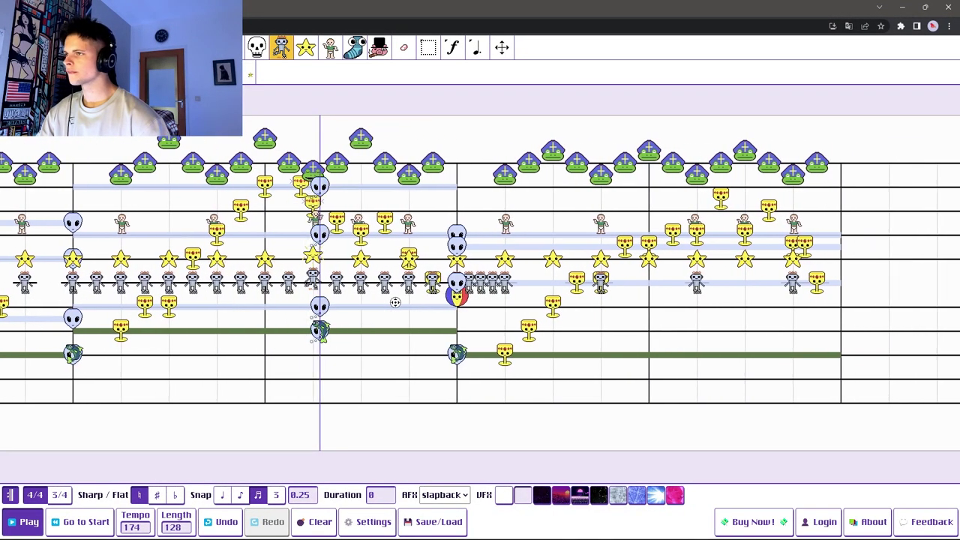
{"action": "key", "text": "space"}
{"action": "left_click_drag", "start_coordinate": [318, 282], "coordinate": [459, 282]}
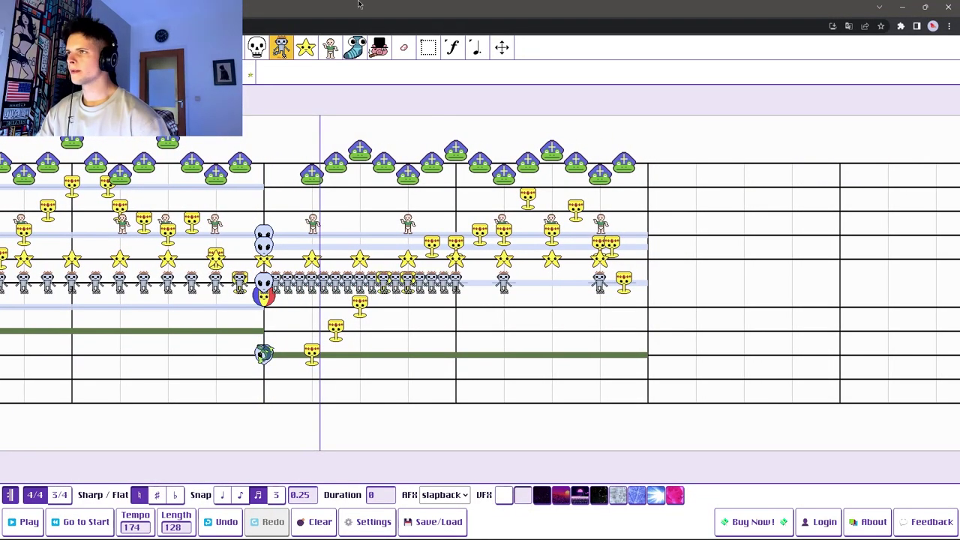
Select the leftover notes after the roll and replay the edited section several times
{"action": "left_click_drag", "start_coordinate": [682, 165], "coordinate": [473, 397]}
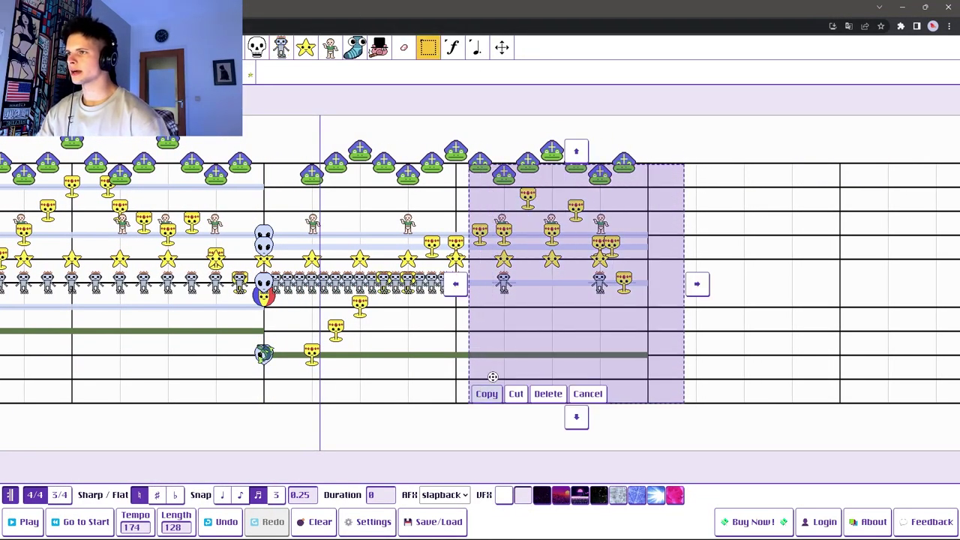
{"action": "left_click", "coordinate": [548, 393]}
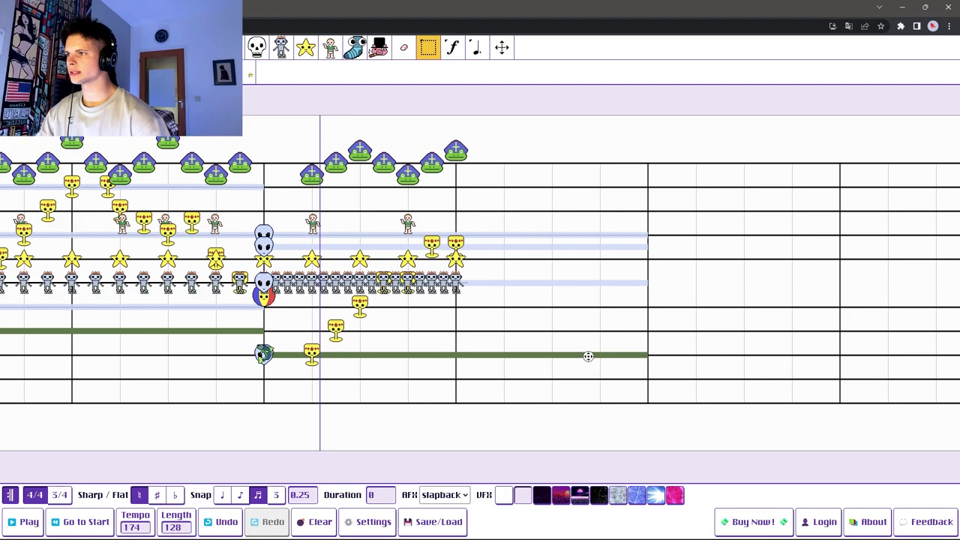
{"action": "key", "text": "space"}
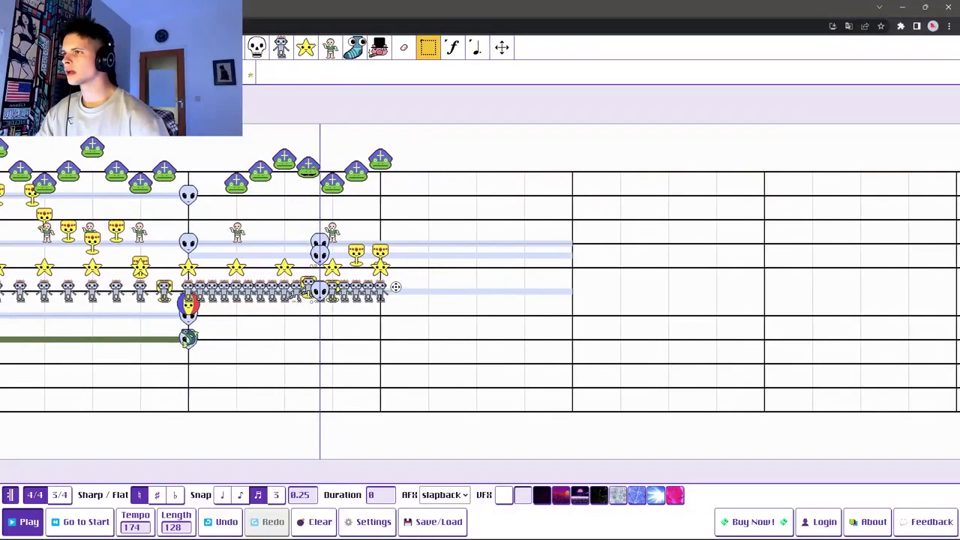
{"action": "key", "text": "space"}
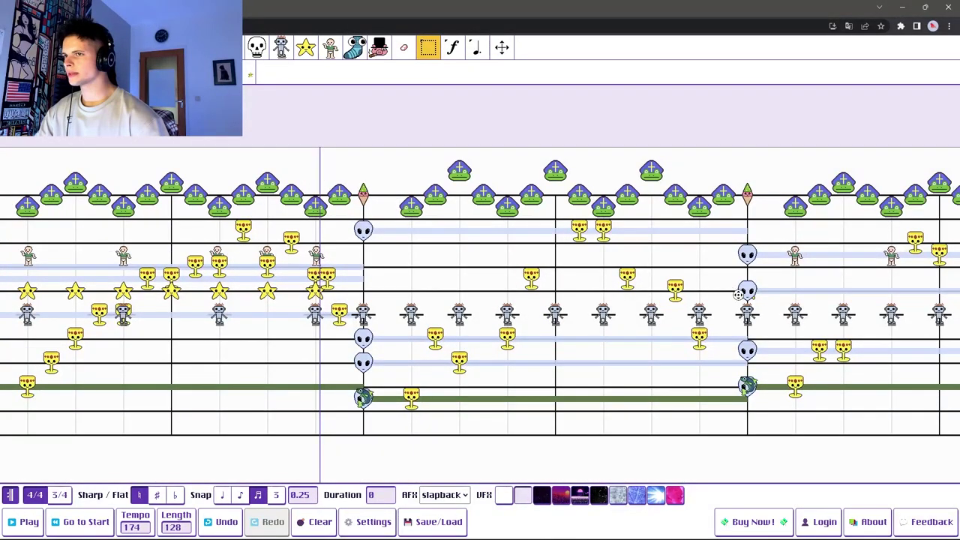
{"action": "key", "text": "space"}
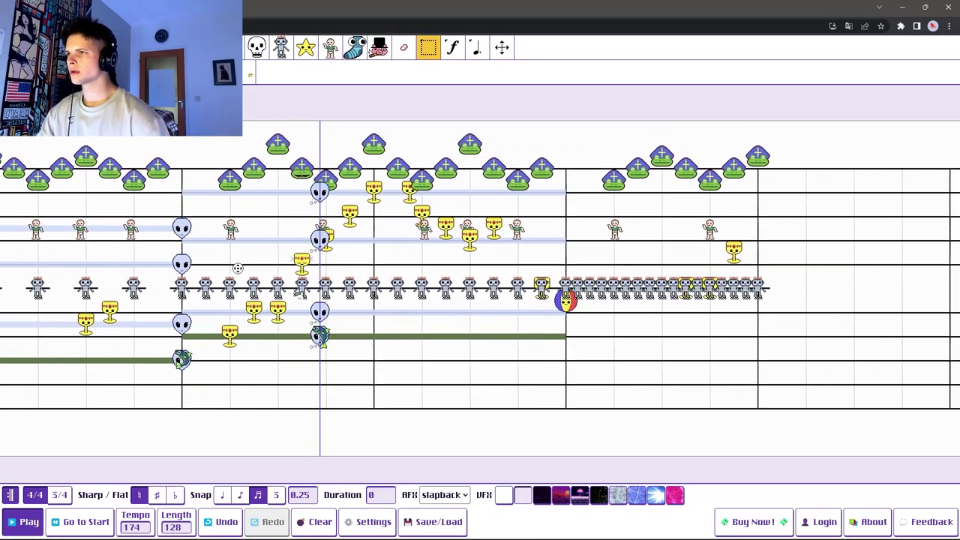
{"action": "key", "text": "space"}
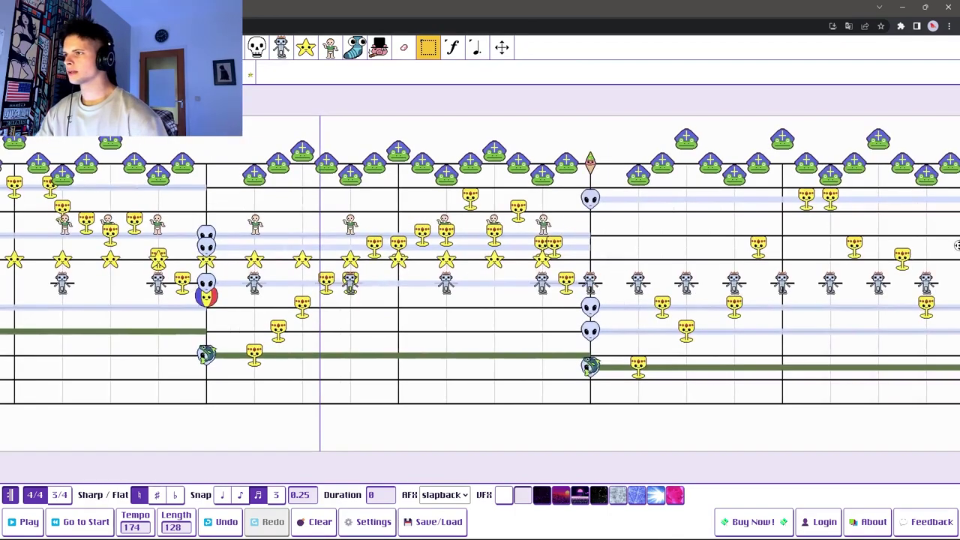
{"action": "key", "text": "space"}
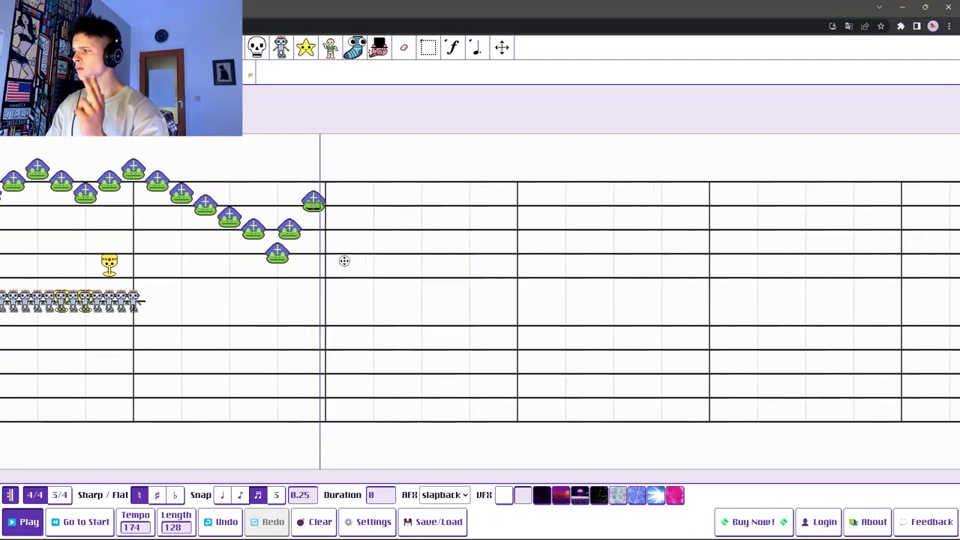
{"action": "key", "text": "space"}
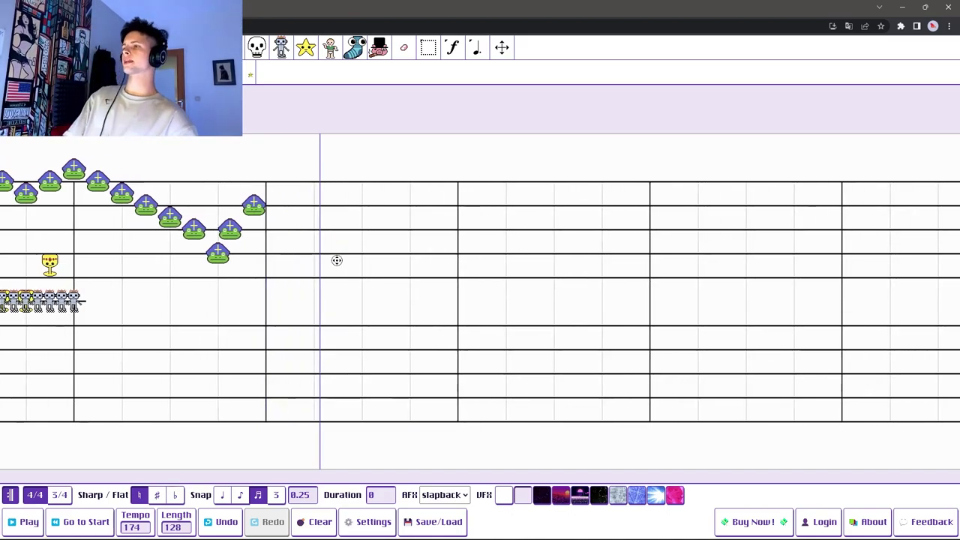
{"action": "scroll", "coordinate": [337, 260], "scroll_direction": "left", "scroll_amount": 5}
{"action": "scroll", "coordinate": [568, 350], "scroll_direction": "left", "scroll_amount": 5}
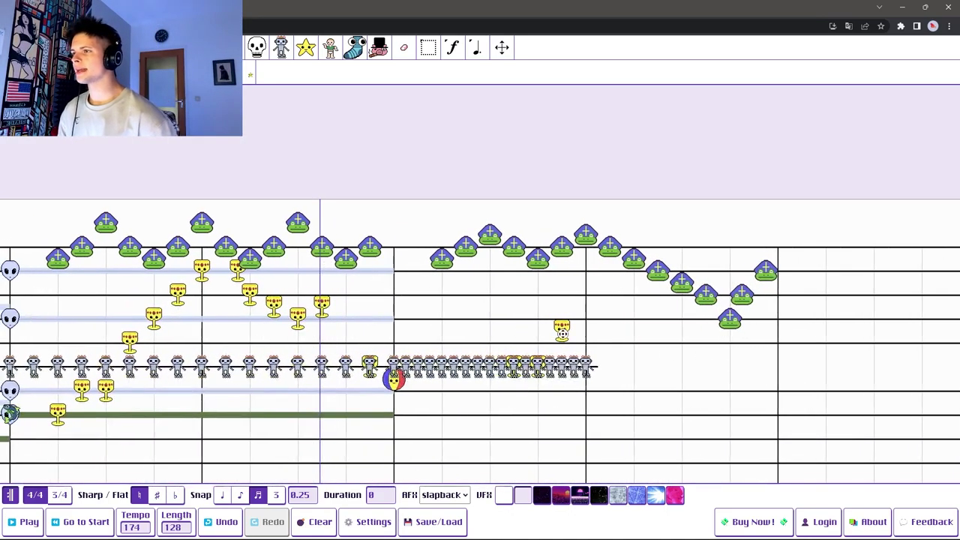
{"action": "scroll", "coordinate": [581, 227], "scroll_direction": "left", "scroll_amount": 3}
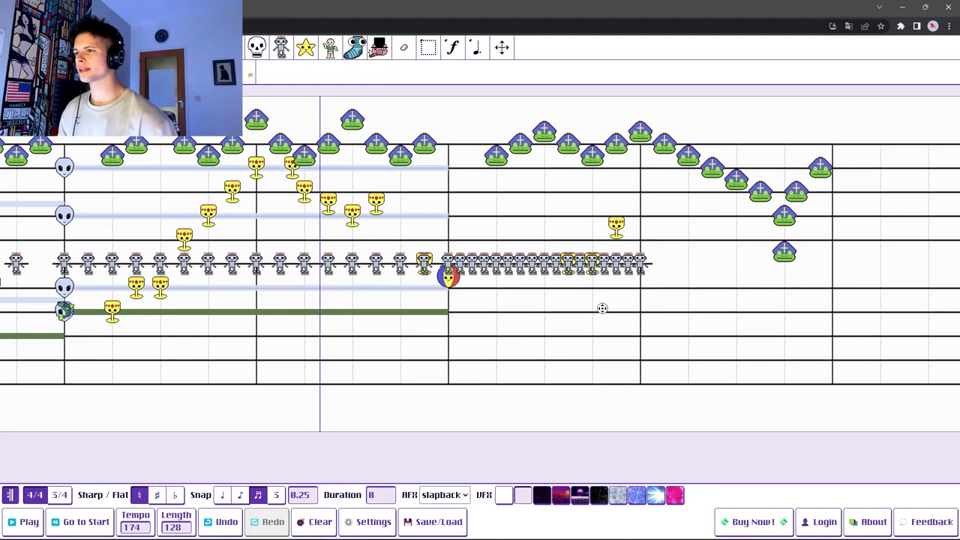
{"action": "scroll", "coordinate": [602, 307], "scroll_direction": "right", "scroll_amount": 3}
{"action": "scroll", "coordinate": [437, 306], "scroll_direction": "left", "scroll_amount": 3}
{"action": "scroll", "coordinate": [664, 306], "scroll_direction": "right", "scroll_amount": 8}
{"action": "scroll", "coordinate": [344, 310], "scroll_direction": "up", "scroll_amount": 2}
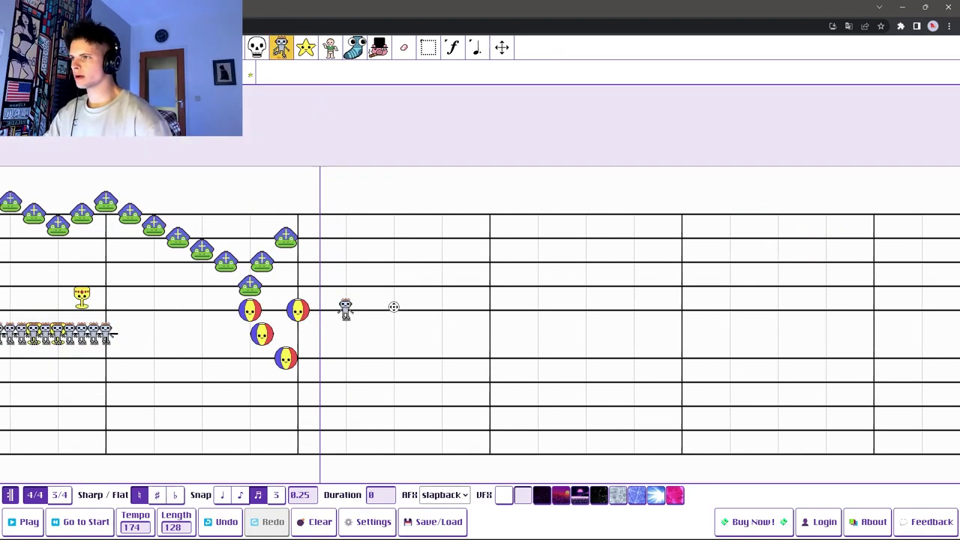
Undo recent edits, restoring the stars and robots and removing three hat notes
{"action": "left_click", "coordinate": [238, 529]}
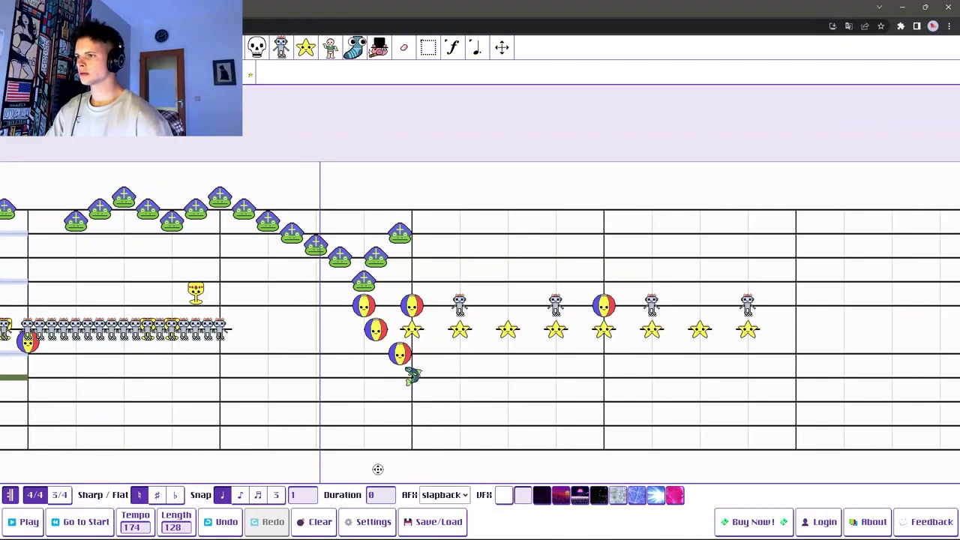
{"action": "key", "text": "ctrl+z"}
{"action": "key", "text": "ctrl+z"}
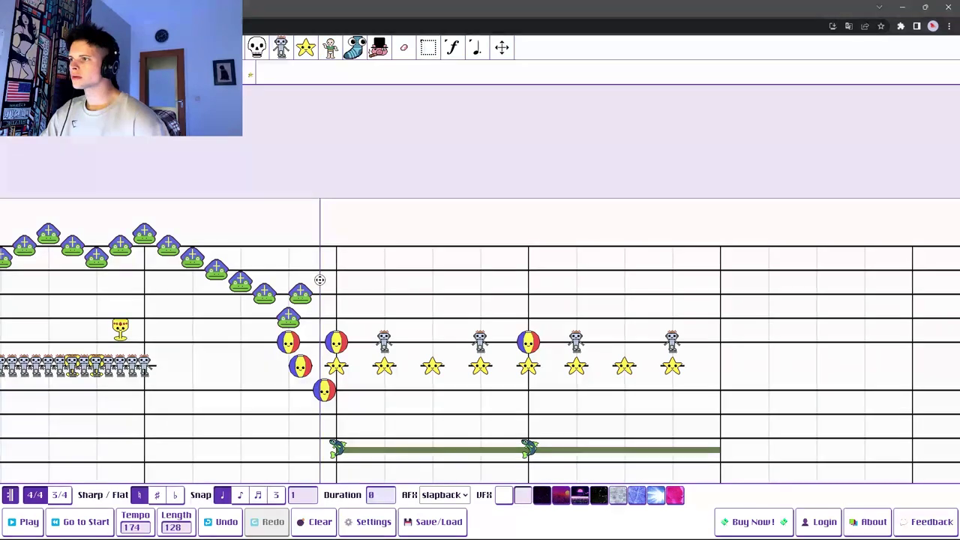
{"action": "key", "text": "ctrl+z"}
{"action": "key", "text": "ctrl+z"}
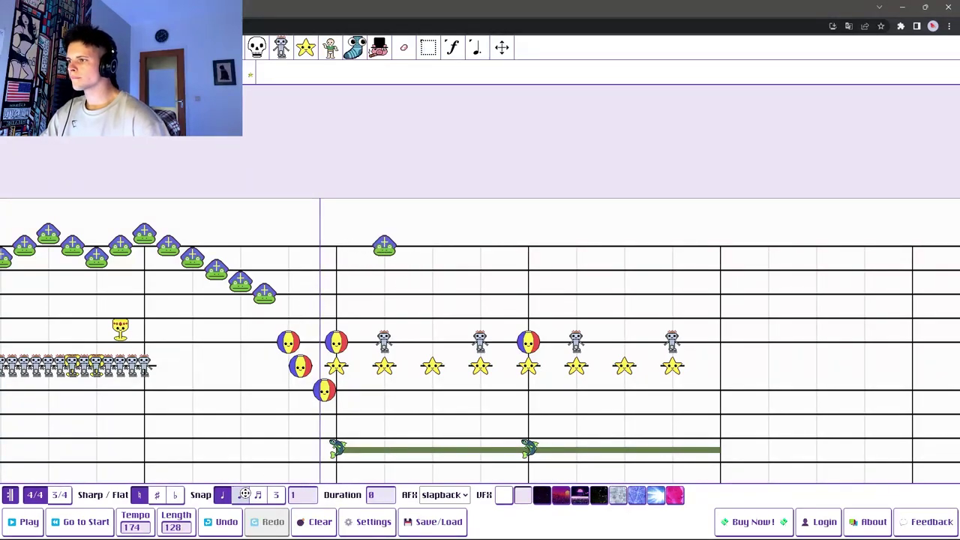
{"action": "key", "text": "ctrl+z"}
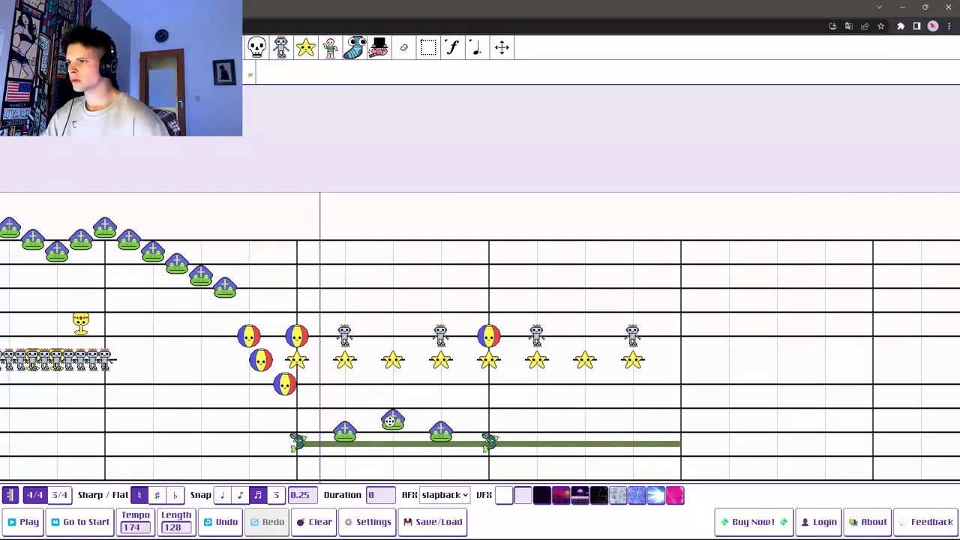
Try a hat note beside the fish bass in playback, then undo the extra hats
{"action": "key", "text": "space"}
{"action": "key", "text": "space"}
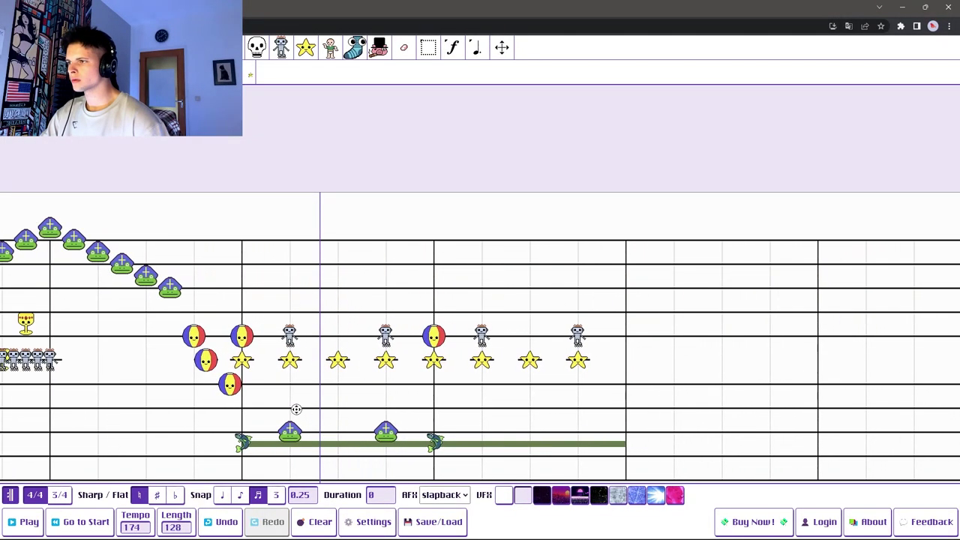
{"action": "left_click", "coordinate": [297, 408]}
{"action": "key", "text": "space"}
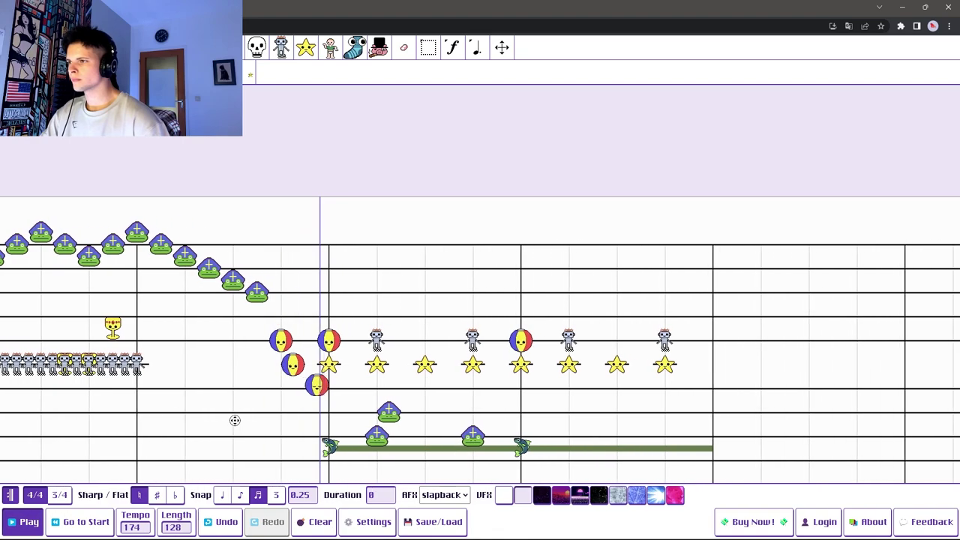
{"action": "key", "text": "space"}
{"action": "key", "text": "ctrl+z"}
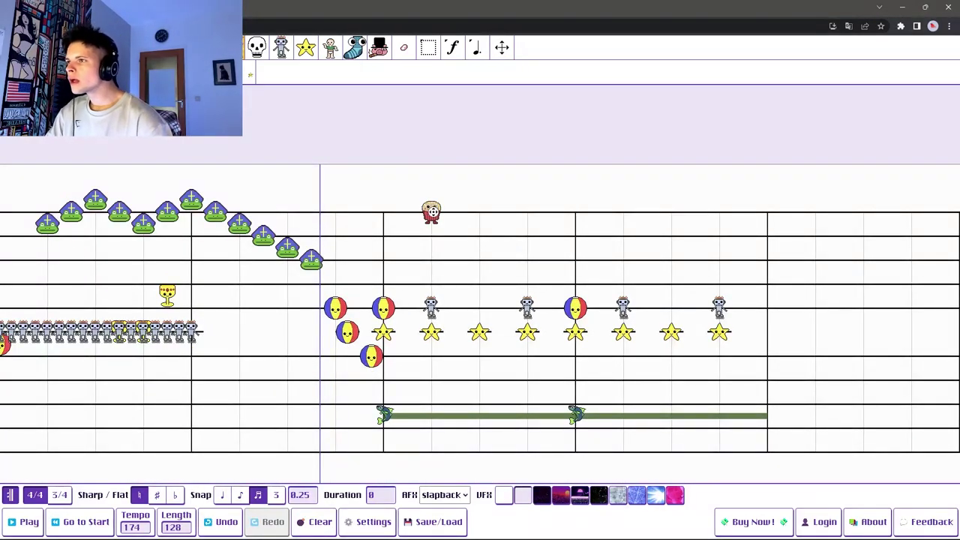
Add a muffin note on the top line and preview the drop lead
{"action": "key", "text": "space"}
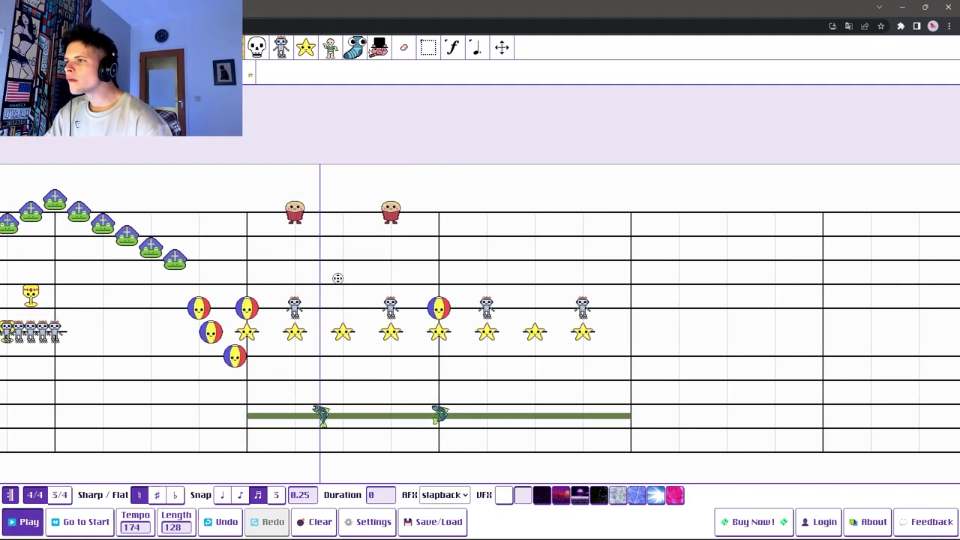
{"action": "key", "text": "space"}
{"action": "left_click", "coordinate": [386, 212]}
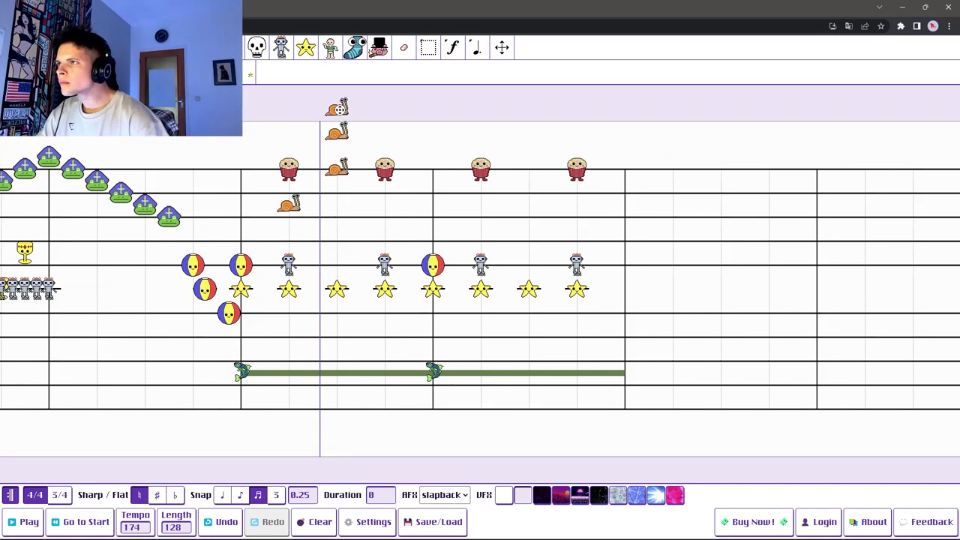
{"action": "key", "text": "space"}
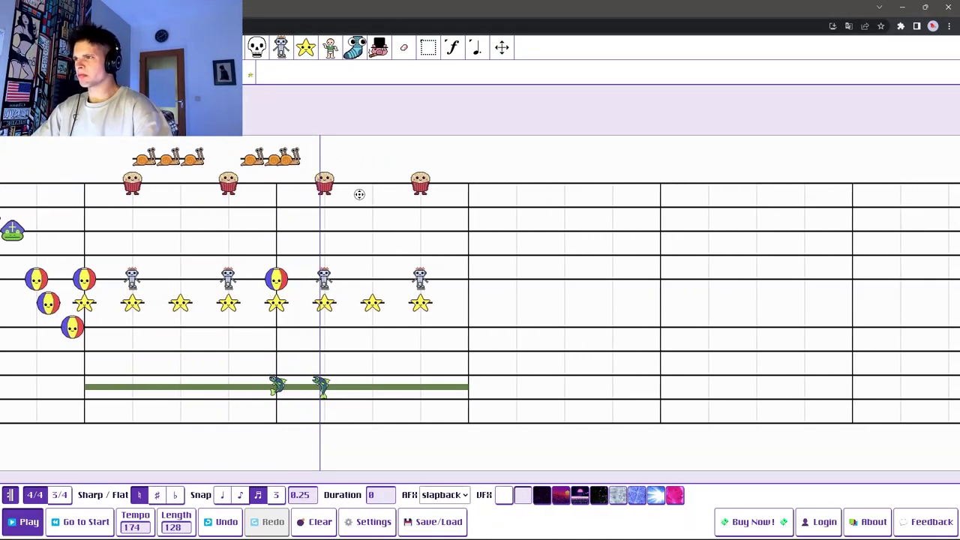
{"action": "key", "text": "space"}
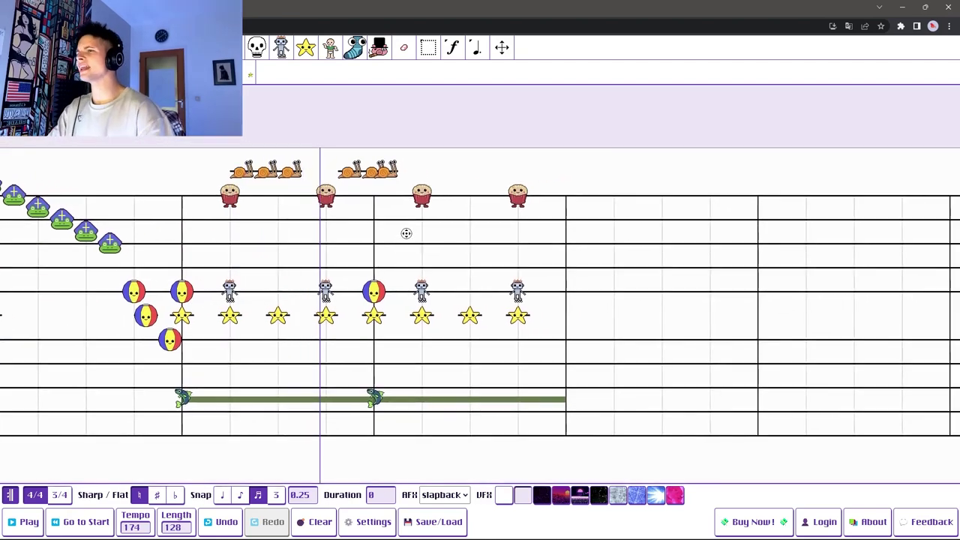
Copy the selected snail run, paste it lower down, and preview the drop
{"action": "key", "text": "s"}
{"action": "left_click", "coordinate": [248, 170]}
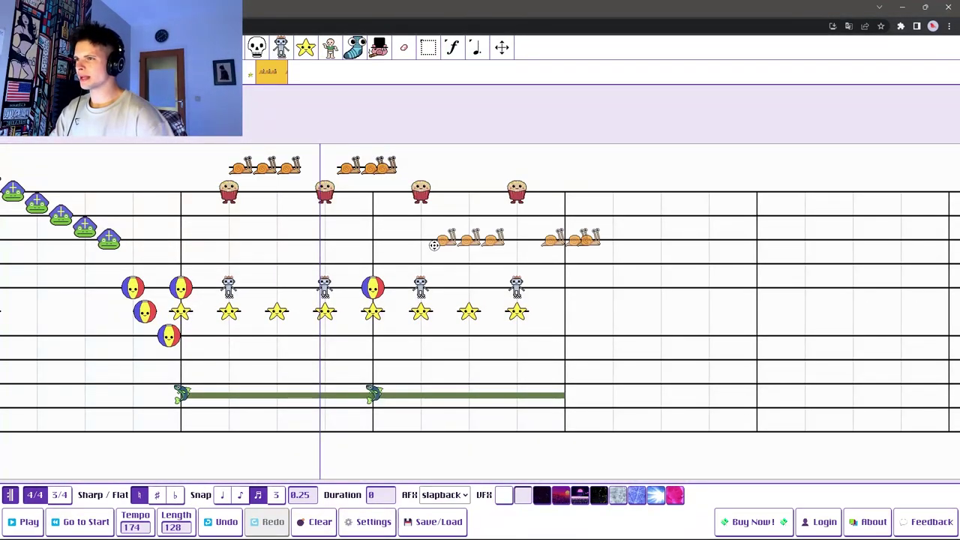
{"action": "key", "text": "space"}
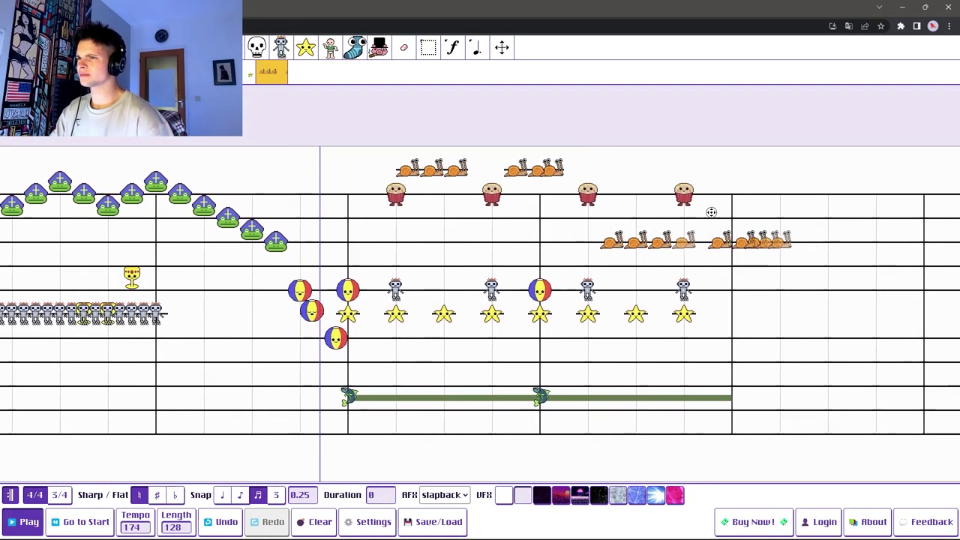
Copy the drop's two bars and paste them directly after the drop
{"action": "left_click", "coordinate": [492, 51]}
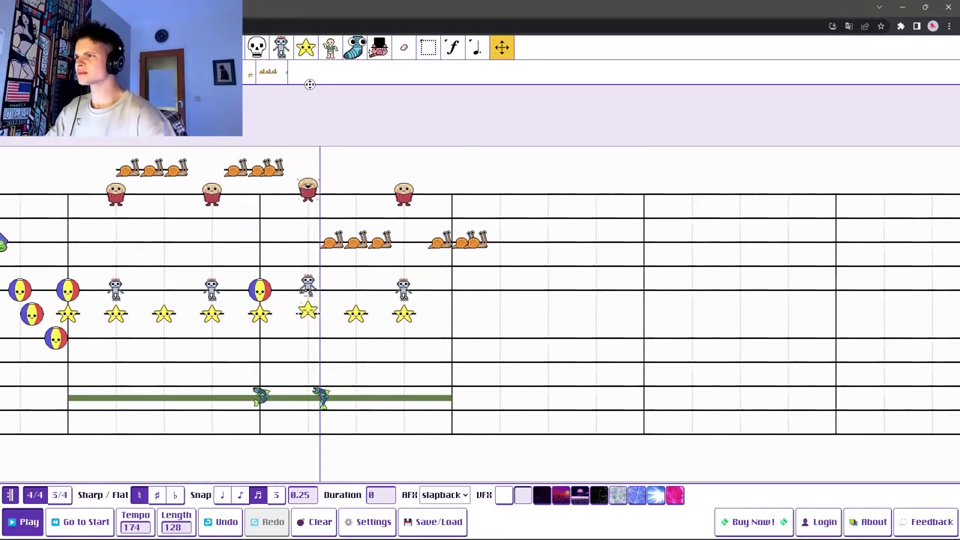
{"action": "mouse_move", "coordinate": [328, 225]}
{"action": "left_mouse_down"}
{"action": "mouse_move", "coordinate": [491, 205]}
{"action": "mouse_move", "coordinate": [435, 244]}
{"action": "mouse_move", "coordinate": [588, 219]}
{"action": "left_mouse_up"}
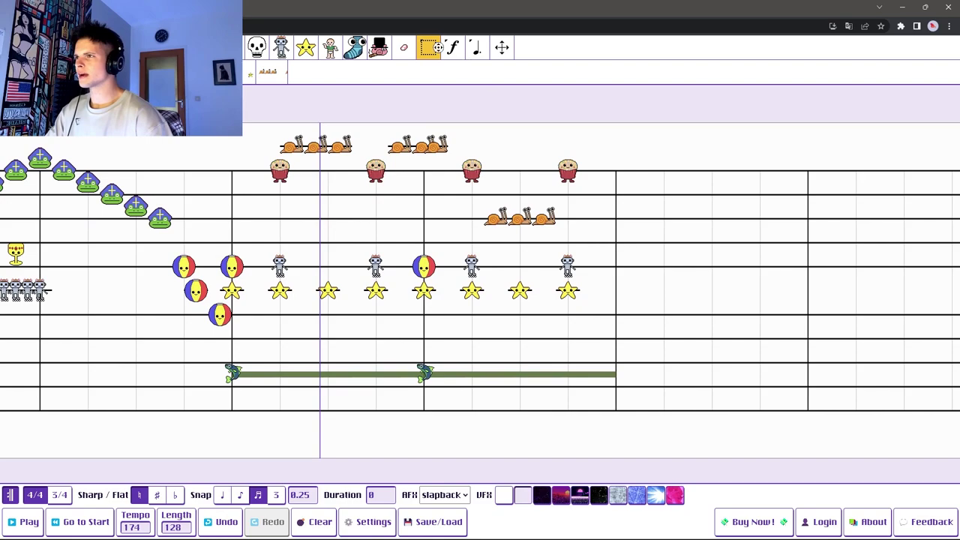
{"action": "left_click_drag", "start_coordinate": [614, 133], "coordinate": [232, 413]}
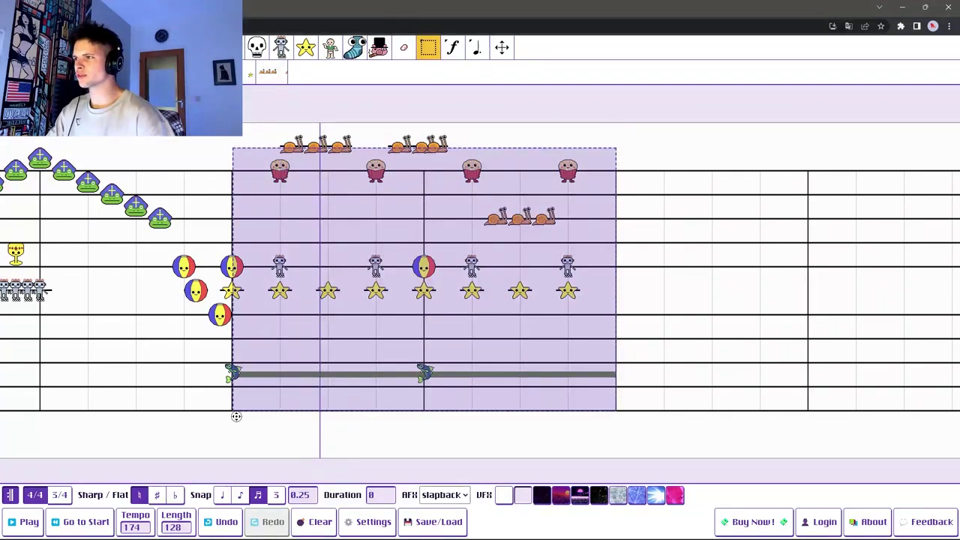
{"action": "left_click", "coordinate": [135, 396]}
{"action": "left_click", "coordinate": [134, 391]}
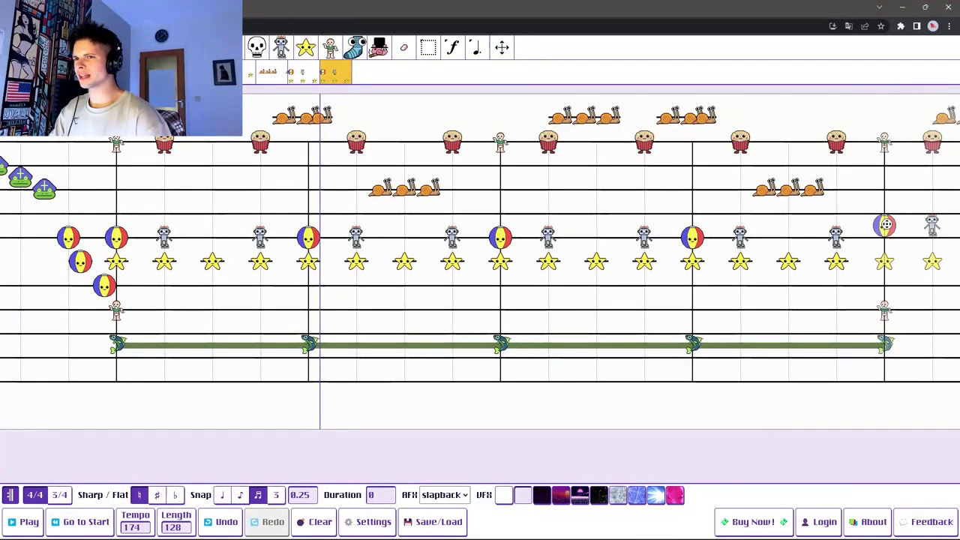
{"action": "left_click", "coordinate": [884, 217]}
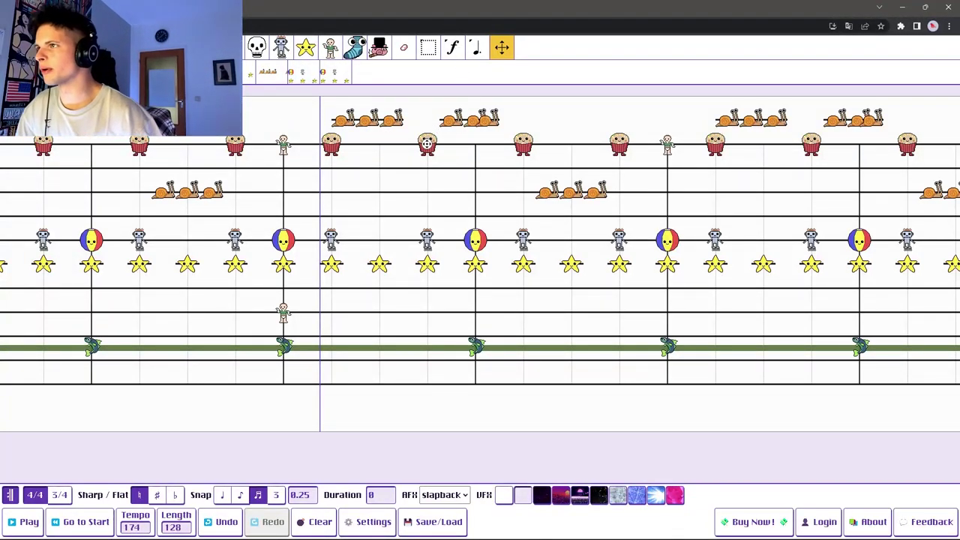
Start playback with the robot selected, then switch to the star instrument
{"action": "key", "text": "2"}
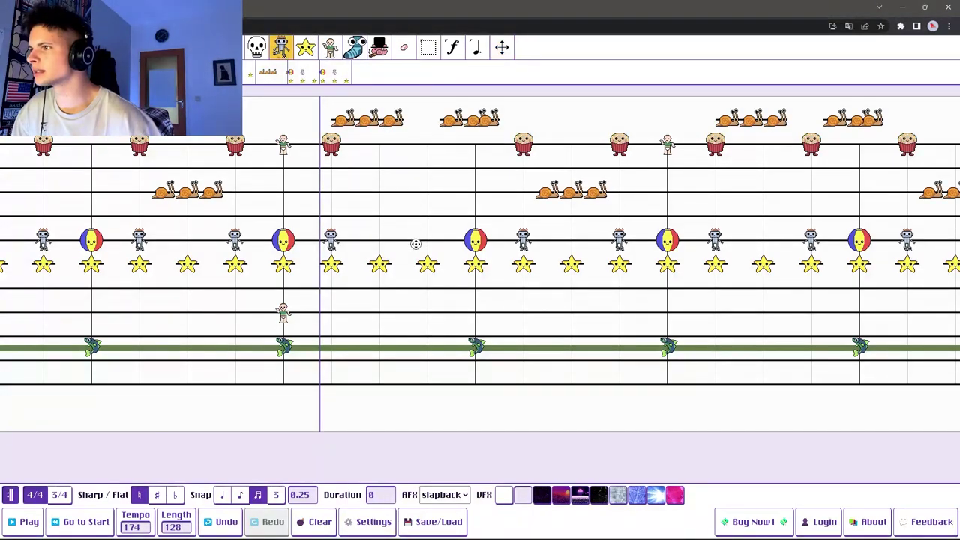
{"action": "key", "text": "space"}
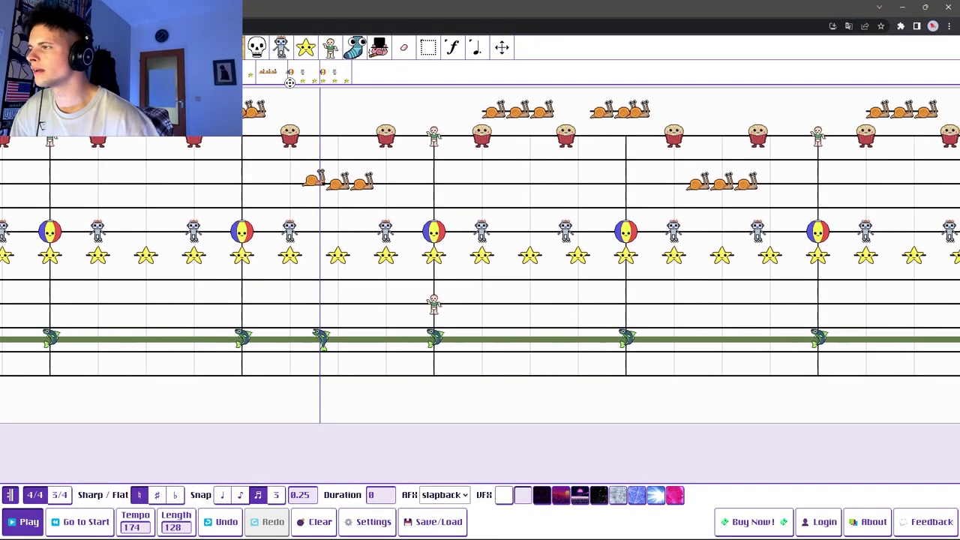
{"action": "left_click", "coordinate": [305, 56]}
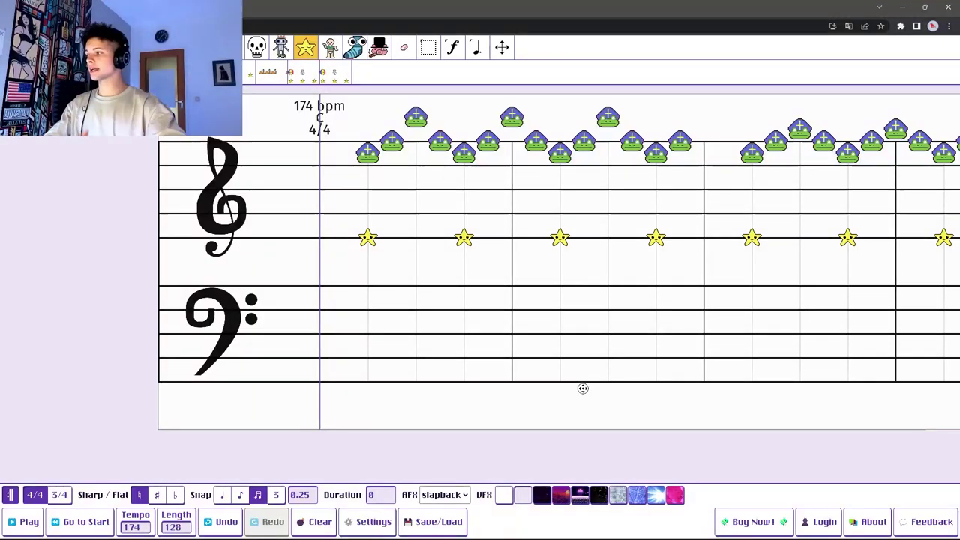
{"action": "key", "text": "space"}
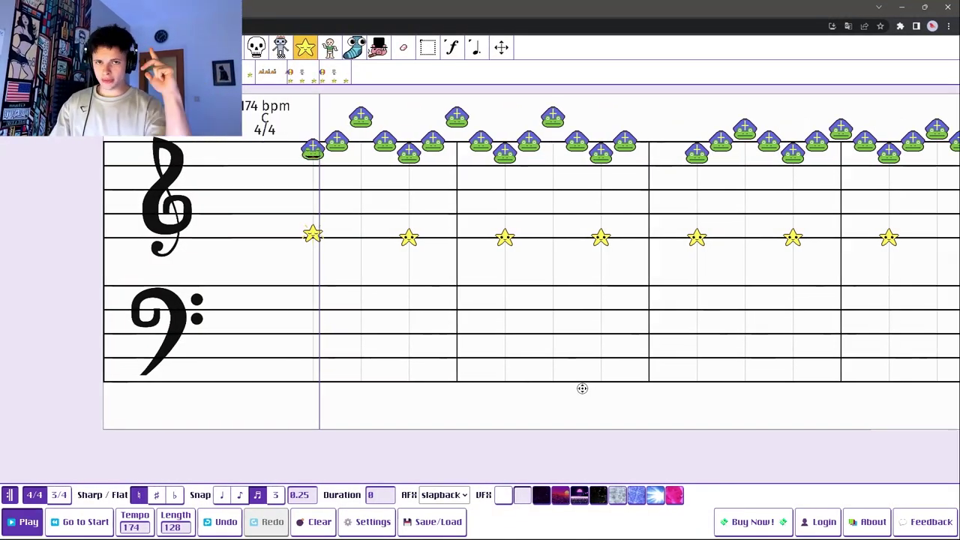